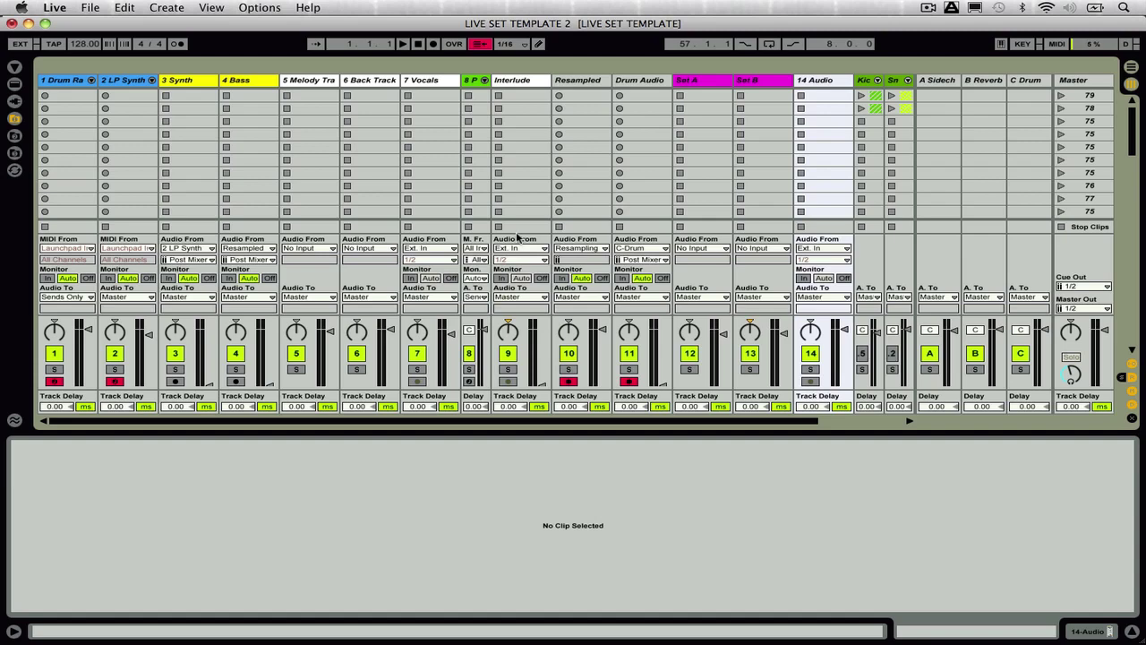
Step: Select the 1 Drum Rack track and show its device chain
{"action": "scroll", "coordinate": [518, 208], "scroll_direction": "right", "scroll_amount": 2}
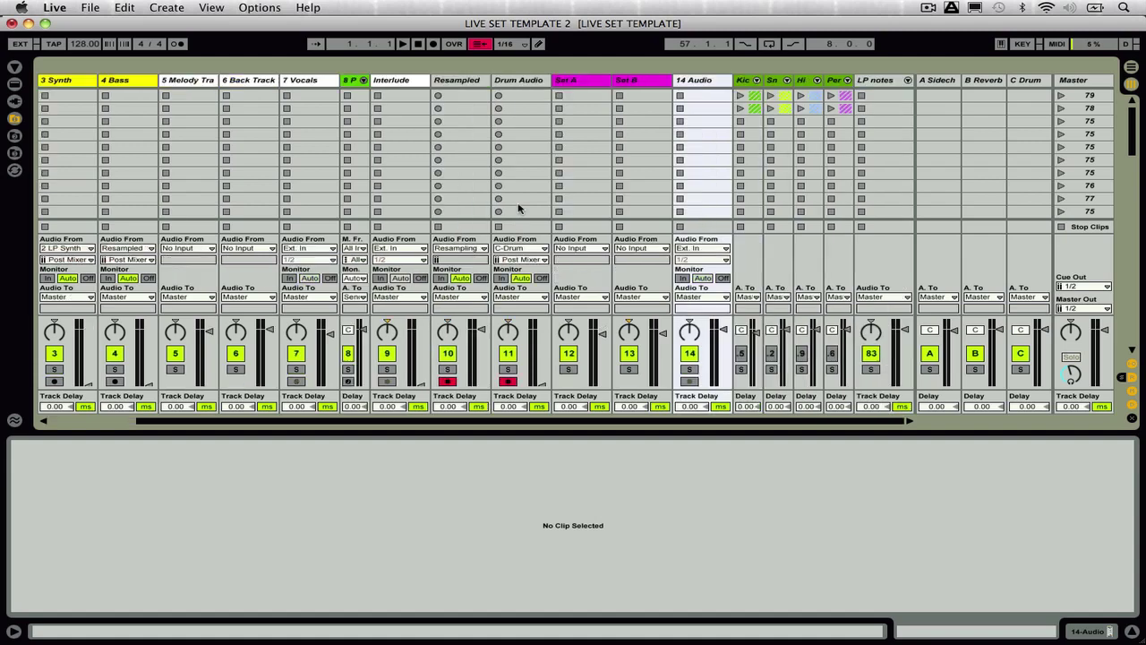
{"action": "scroll", "coordinate": [500, 133], "scroll_direction": "left", "scroll_amount": 2}
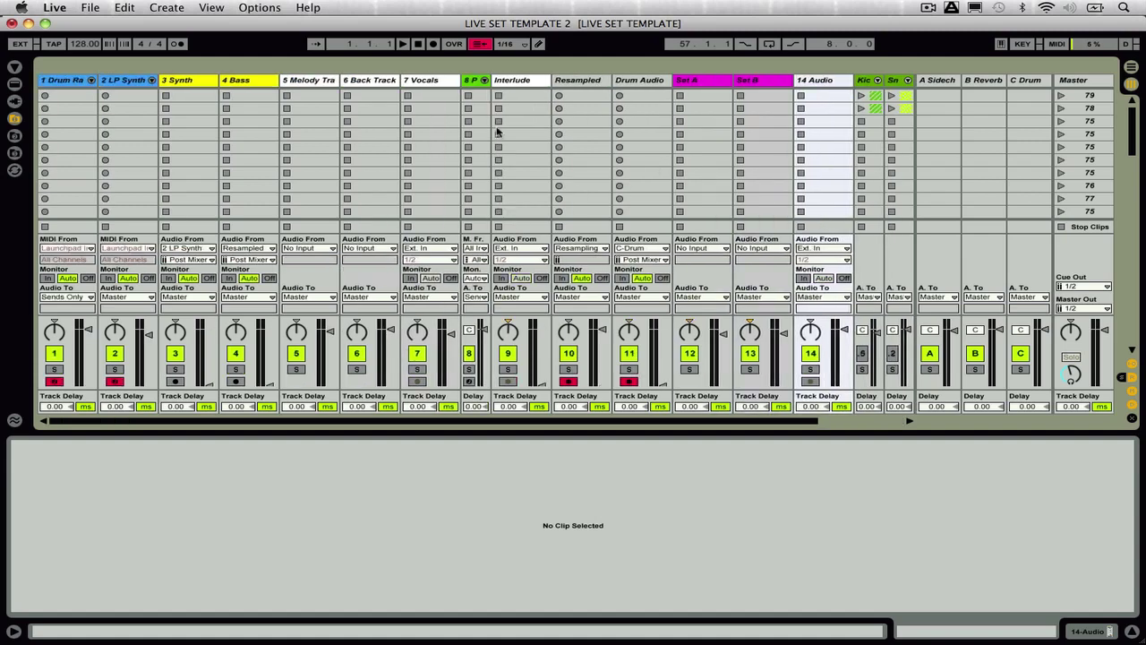
{"action": "left_click", "coordinate": [66, 84]}
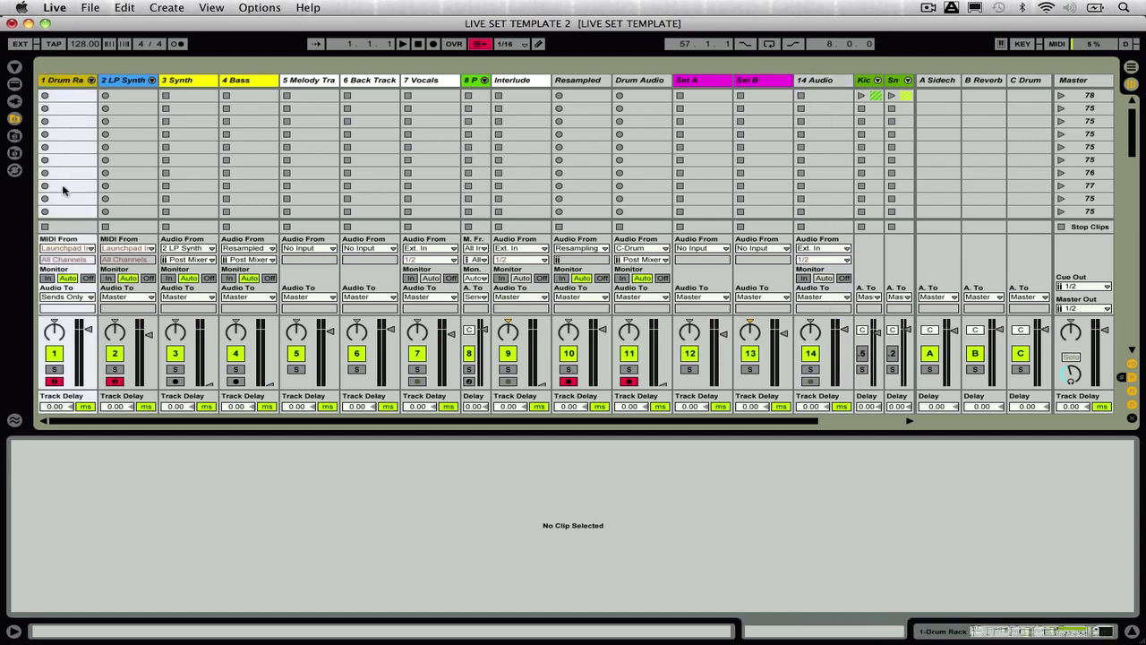
{"action": "key", "text": "shift+Tab"}
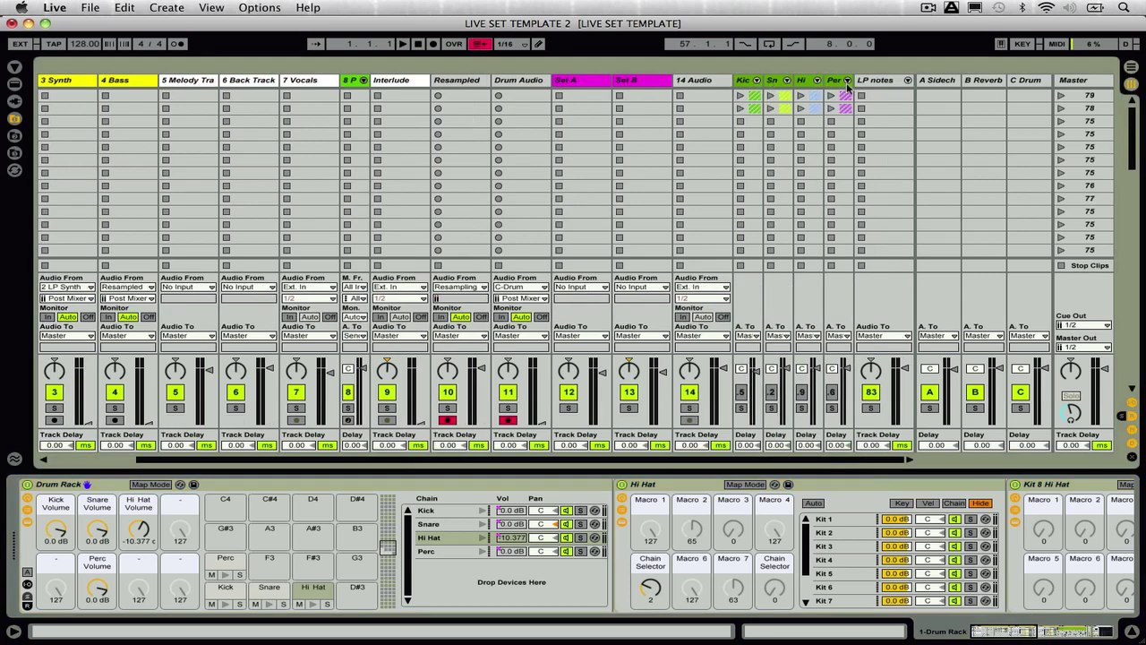
Step: Unfold the Kick group track and open the notes of the first clip on the 16-MIDI track
{"action": "left_click", "coordinate": [757, 81]}
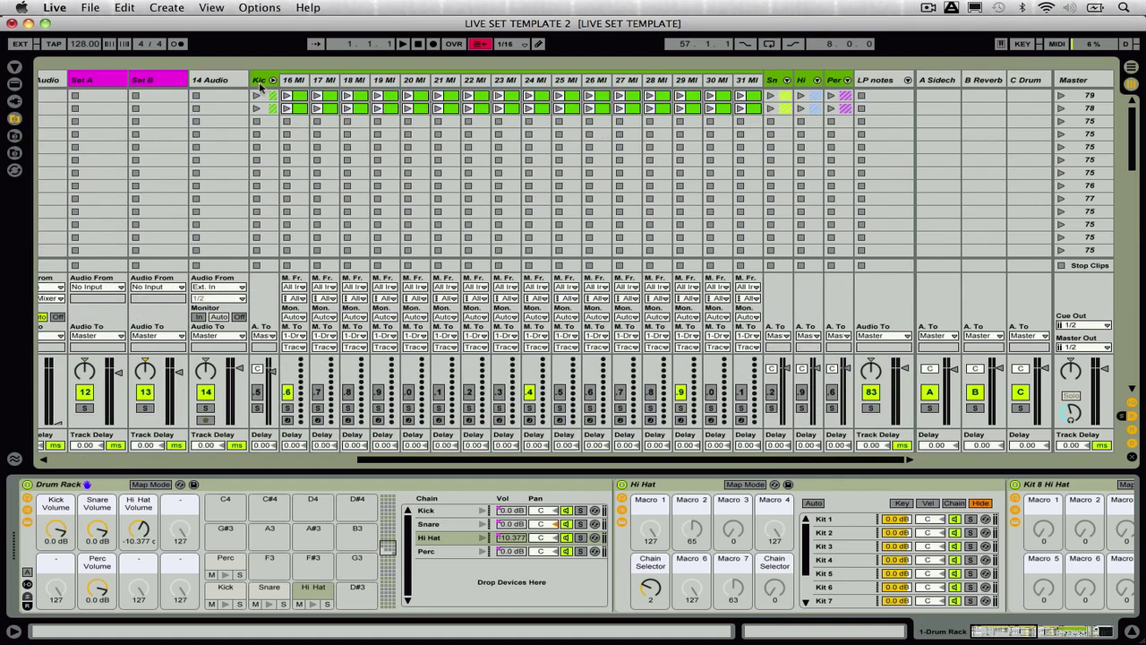
{"action": "key", "text": "super+shift+i"}
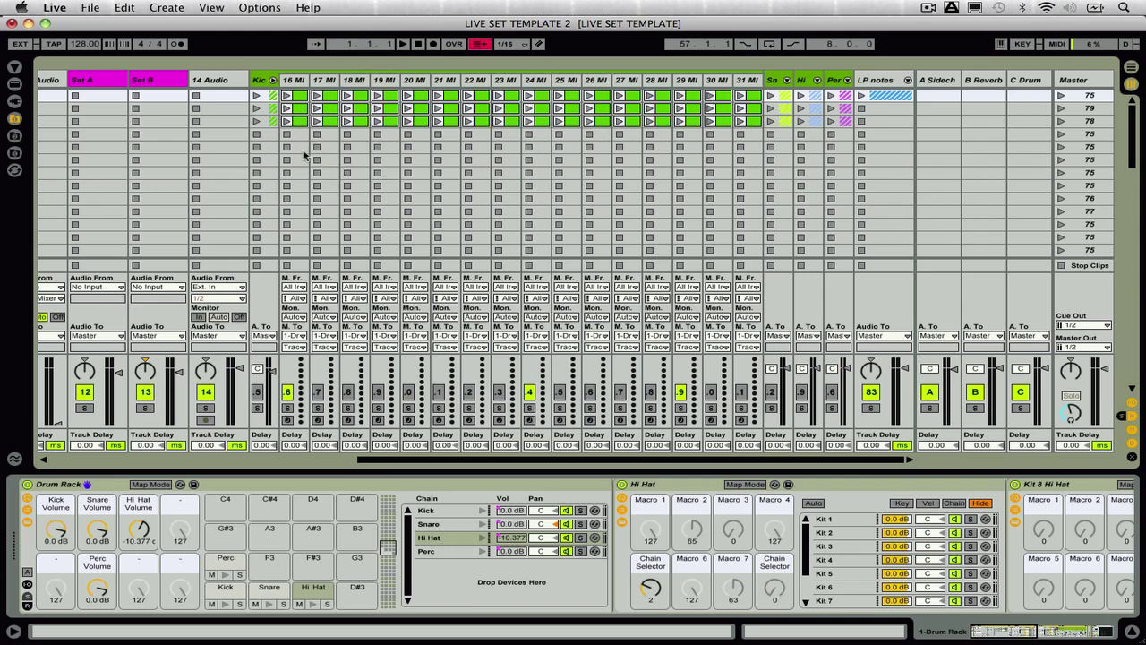
{"action": "left_click", "coordinate": [300, 98]}
{"action": "double_click", "coordinate": [300, 98]}
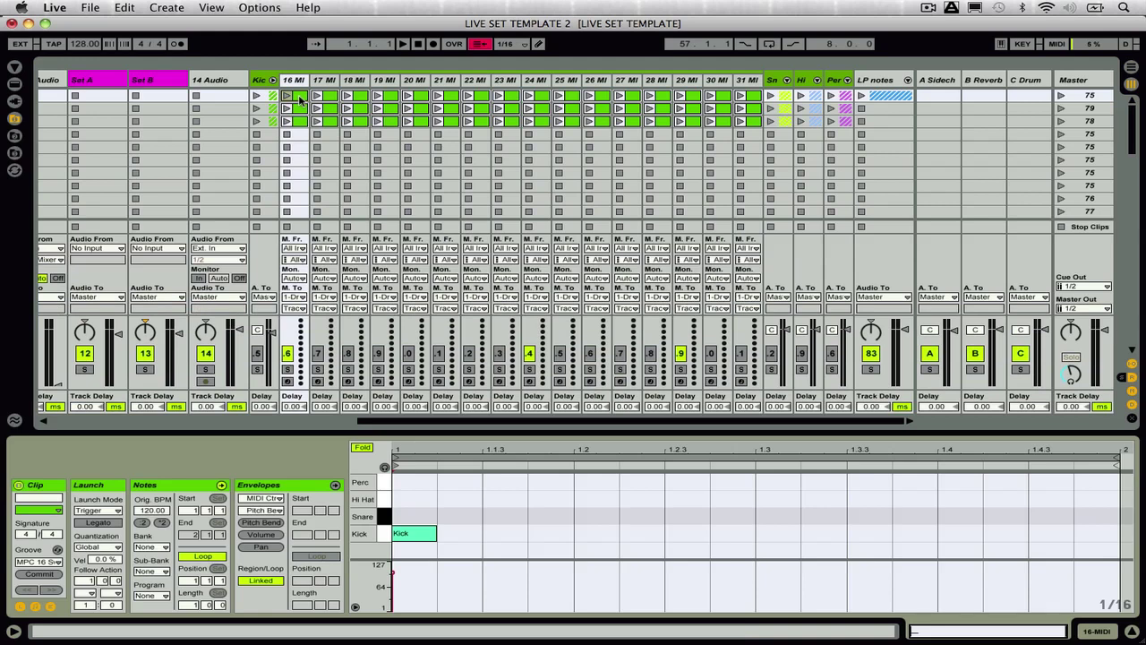
{"action": "left_click", "coordinate": [422, 558]}
Step: Step through the top-row kick clips from track 17 onward to compare note positions, and return to the 16-MIDI clip
{"action": "left_click", "coordinate": [328, 109]}
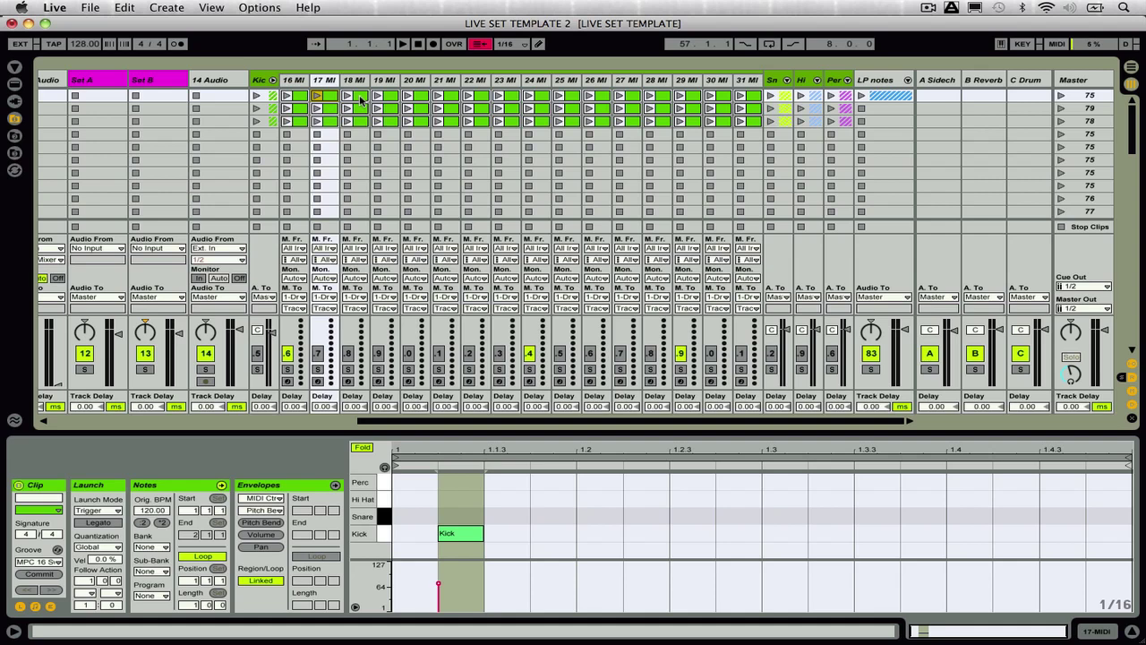
{"action": "key", "text": "Right"}
{"action": "key", "text": "Right"}
{"action": "key", "text": "Right"}
{"action": "key", "text": "Right"}
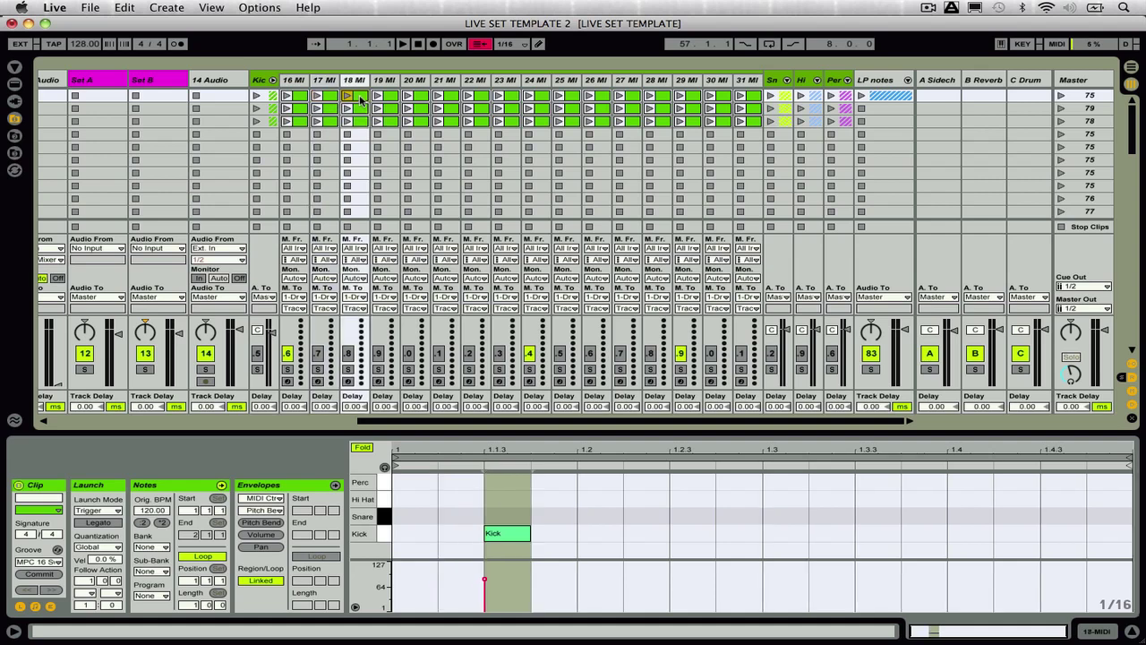
{"action": "key", "text": "Right"}
{"action": "key", "text": "Right"}
{"action": "key", "text": "Right"}
{"action": "key", "text": "Right"}
{"action": "key", "text": "Right"}
{"action": "key", "text": "Right"}
{"action": "key", "text": "Right"}
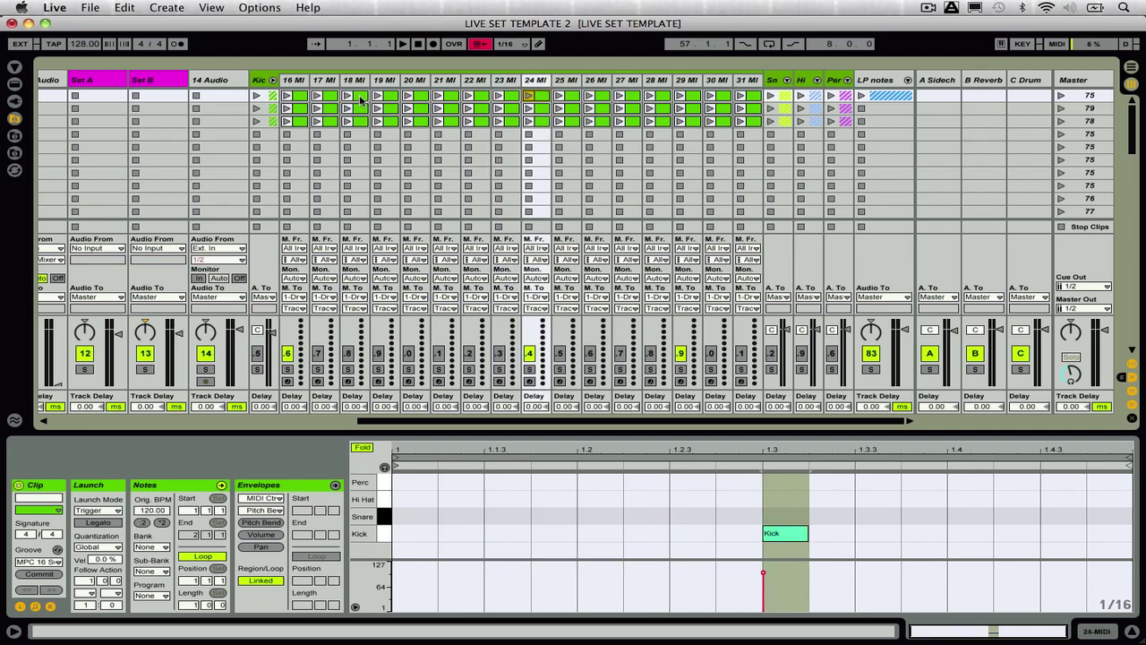
{"action": "key", "text": "Right"}
{"action": "key", "text": "Right"}
{"action": "key", "text": "Right"}
{"action": "key", "text": "Right"}
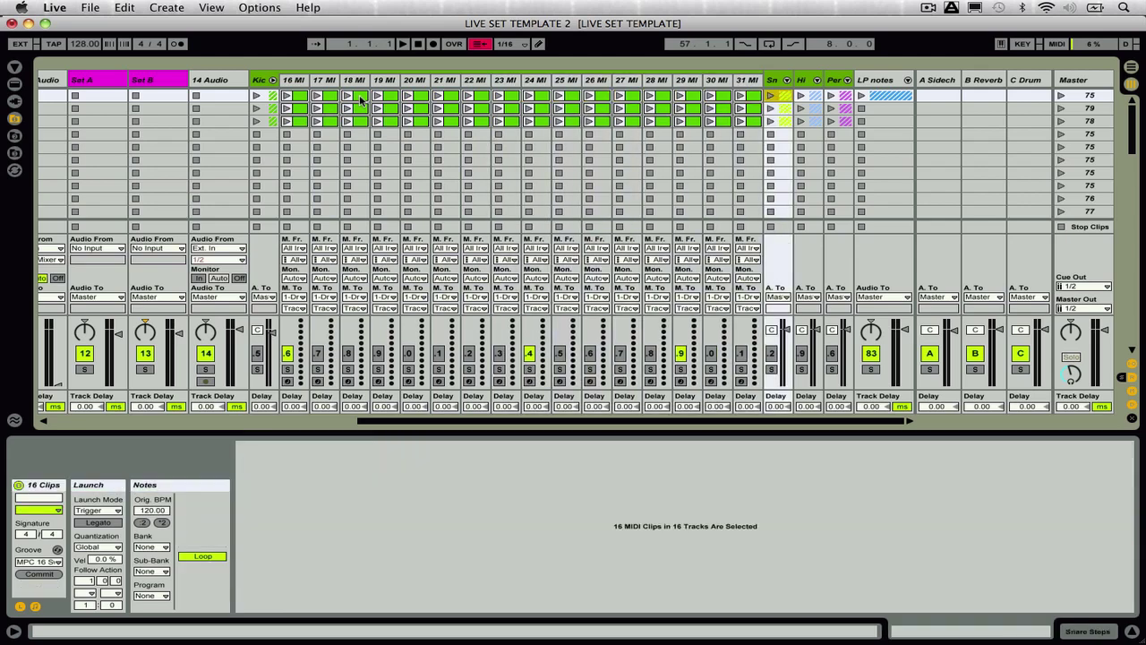
{"action": "left_click", "coordinate": [296, 100]}
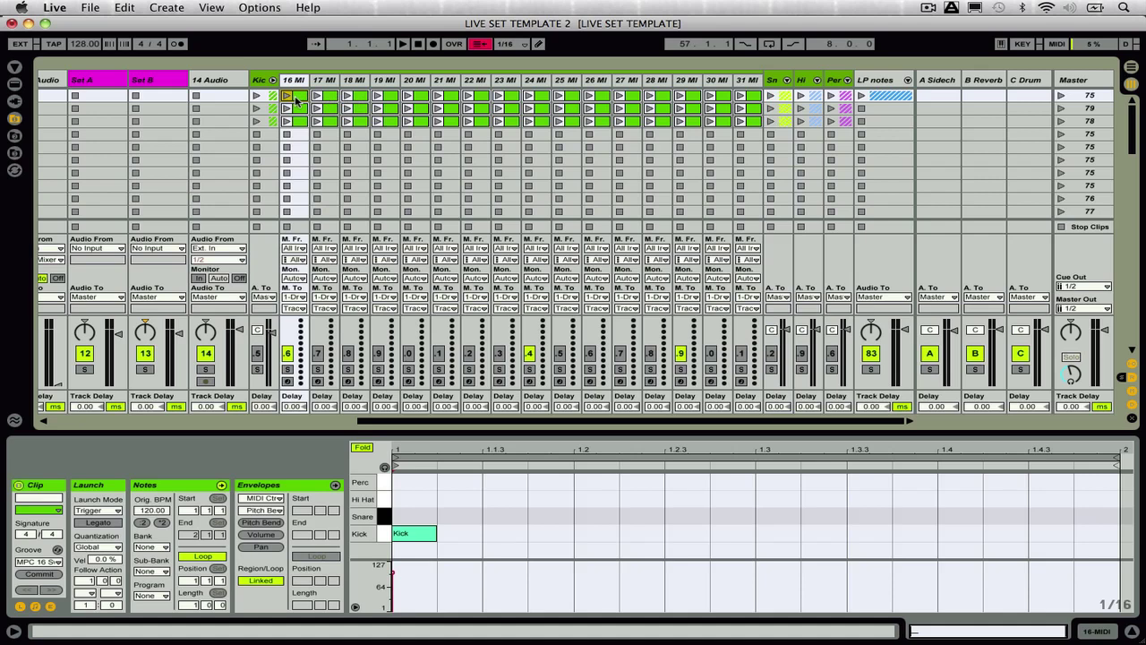
Step: Unfold the Snare and Hi Hat group tracks and open the top-row clips on tracks 33 and 50
{"action": "left_click", "coordinate": [786, 81]}
{"action": "left_click", "coordinate": [813, 98]}
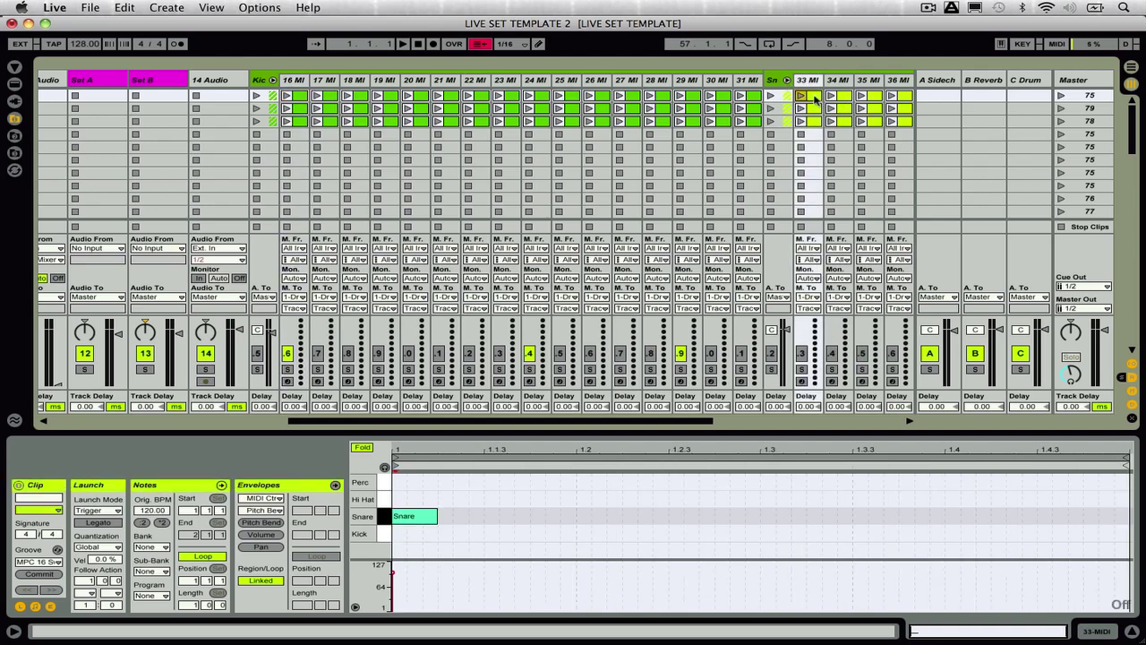
{"action": "scroll", "coordinate": [815, 99], "scroll_direction": "right", "scroll_amount": 10}
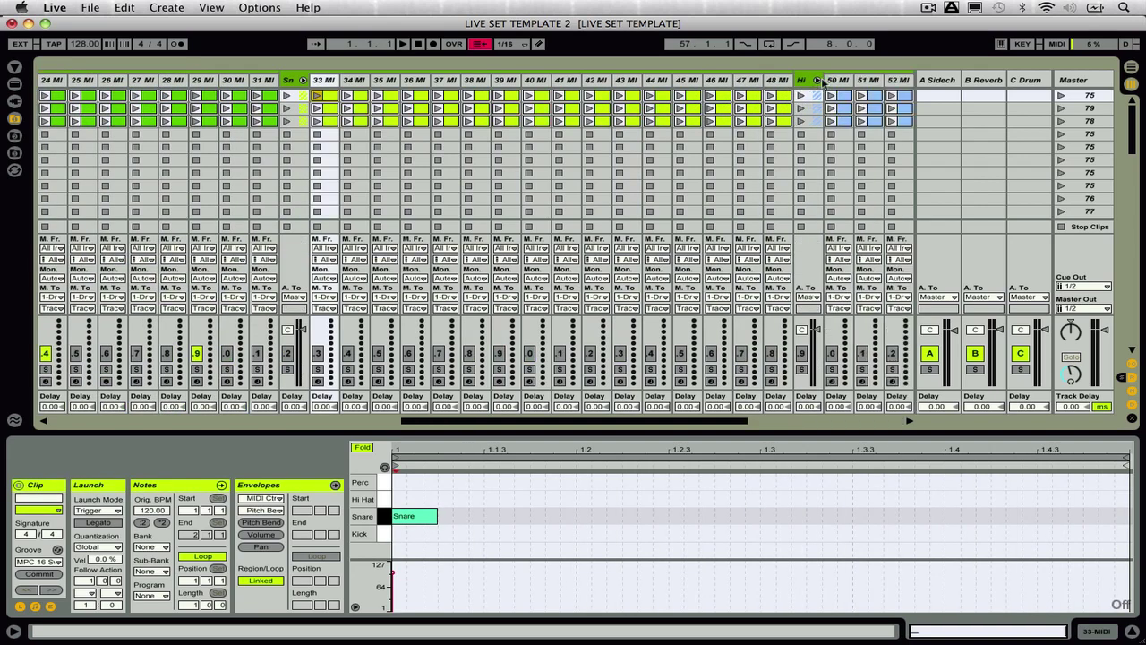
{"action": "left_click", "coordinate": [840, 96]}
{"action": "scroll", "coordinate": [800, 121], "scroll_direction": "right", "scroll_amount": 10}
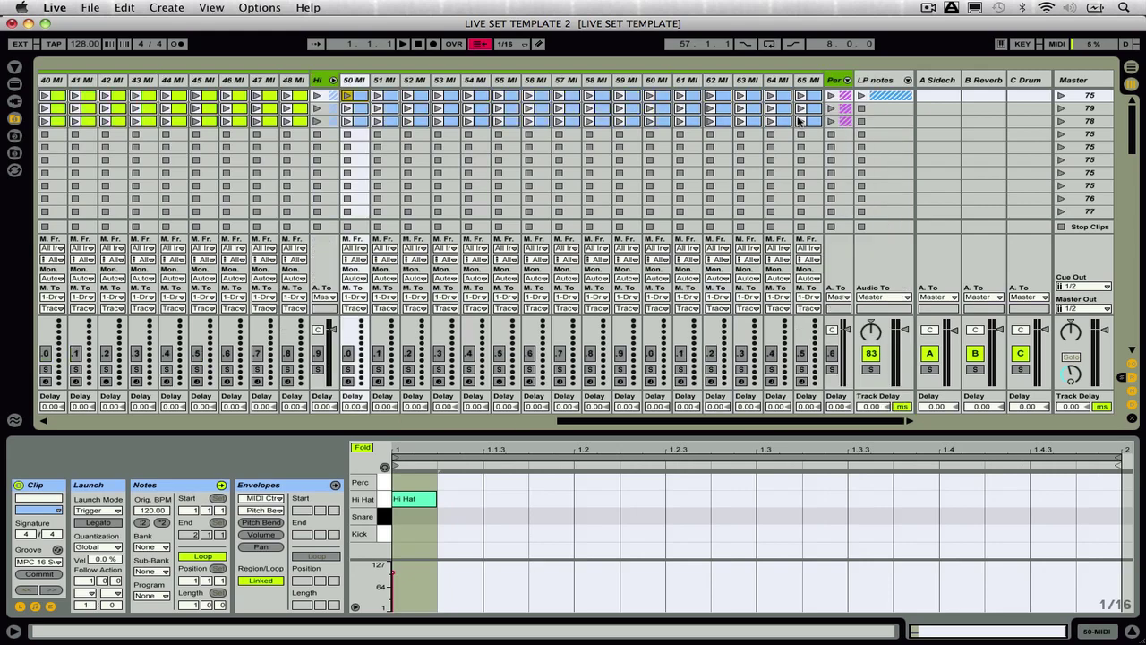
Step: Unfold the Perc group track and open the top-row clip on track 67
{"action": "left_click", "coordinate": [847, 80]}
{"action": "scroll", "coordinate": [787, 141], "scroll_direction": "right", "scroll_amount": 2}
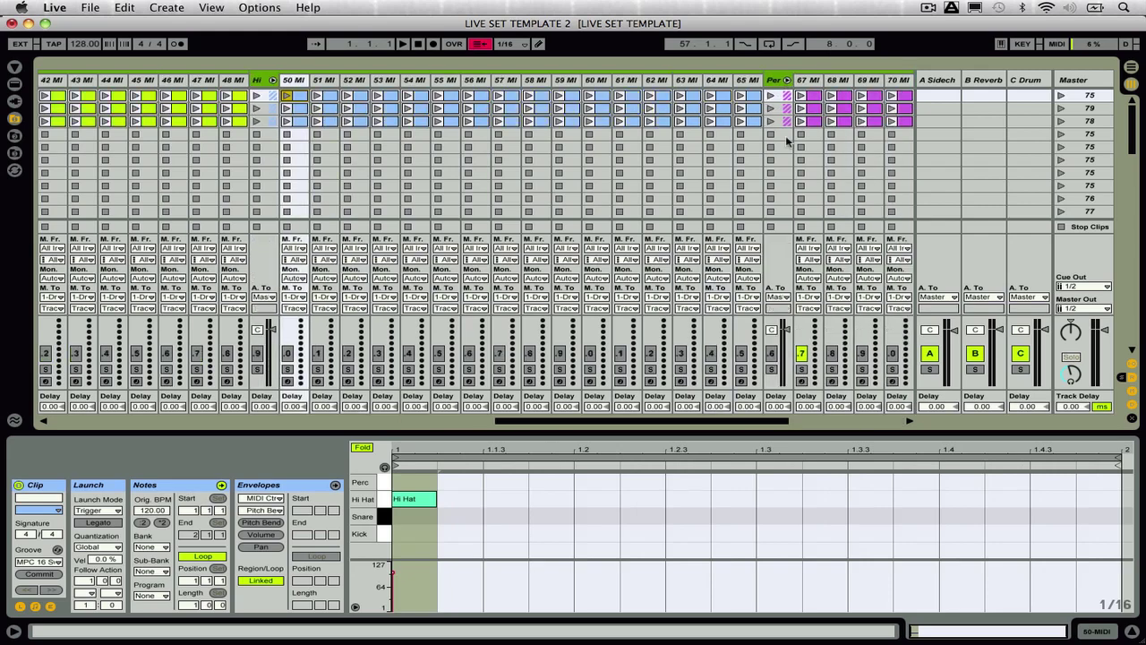
{"action": "scroll", "coordinate": [787, 141], "scroll_direction": "right", "scroll_amount": 6}
{"action": "left_click", "coordinate": [512, 96]}
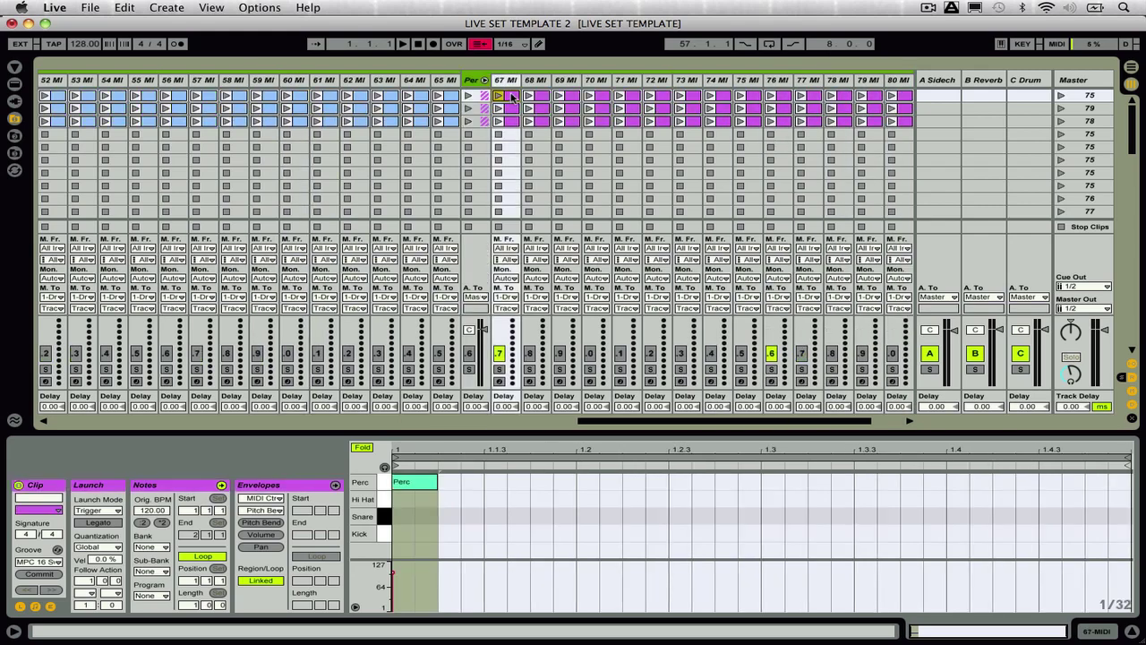
Step: Widen the 16-MIDI track and set its MIDI output to 1-Drum Rack
{"action": "scroll", "coordinate": [512, 96], "scroll_direction": "left", "scroll_amount": 20}
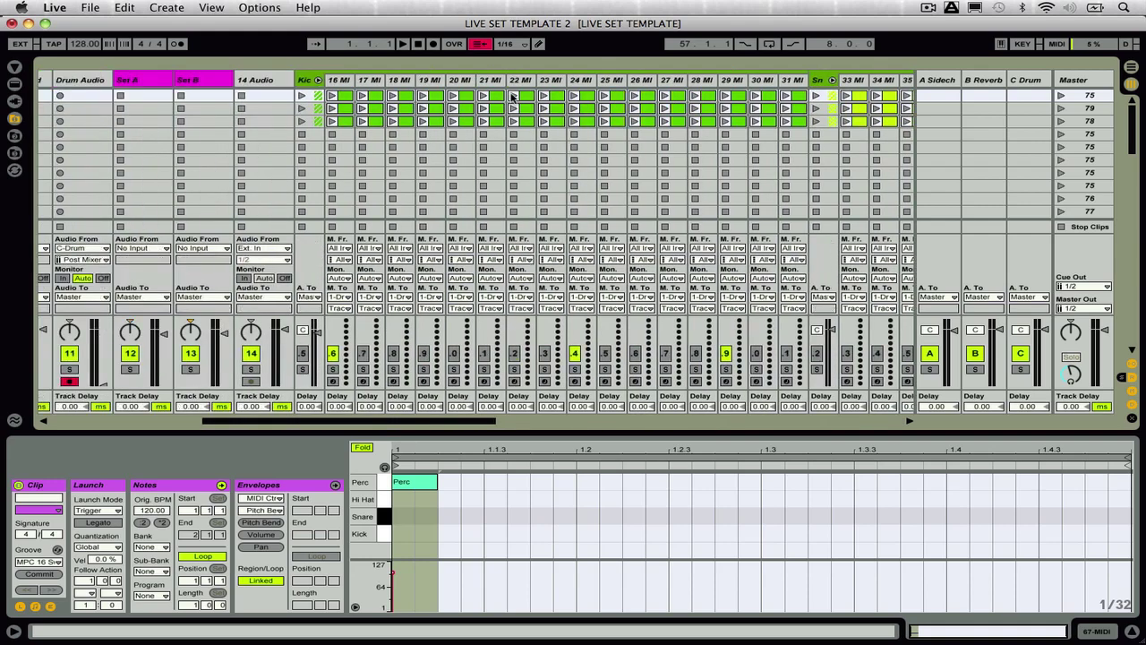
{"action": "scroll", "coordinate": [512, 95], "scroll_direction": "right", "scroll_amount": 4}
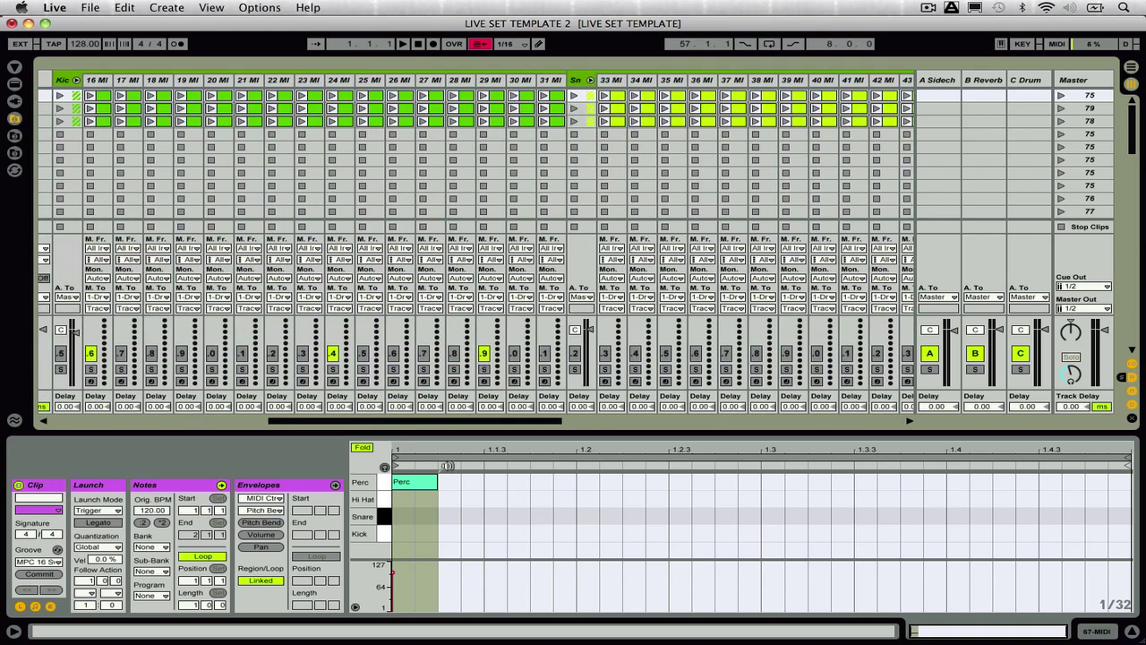
{"action": "left_click", "coordinate": [406, 482]}
{"action": "left_click", "coordinate": [105, 297]}
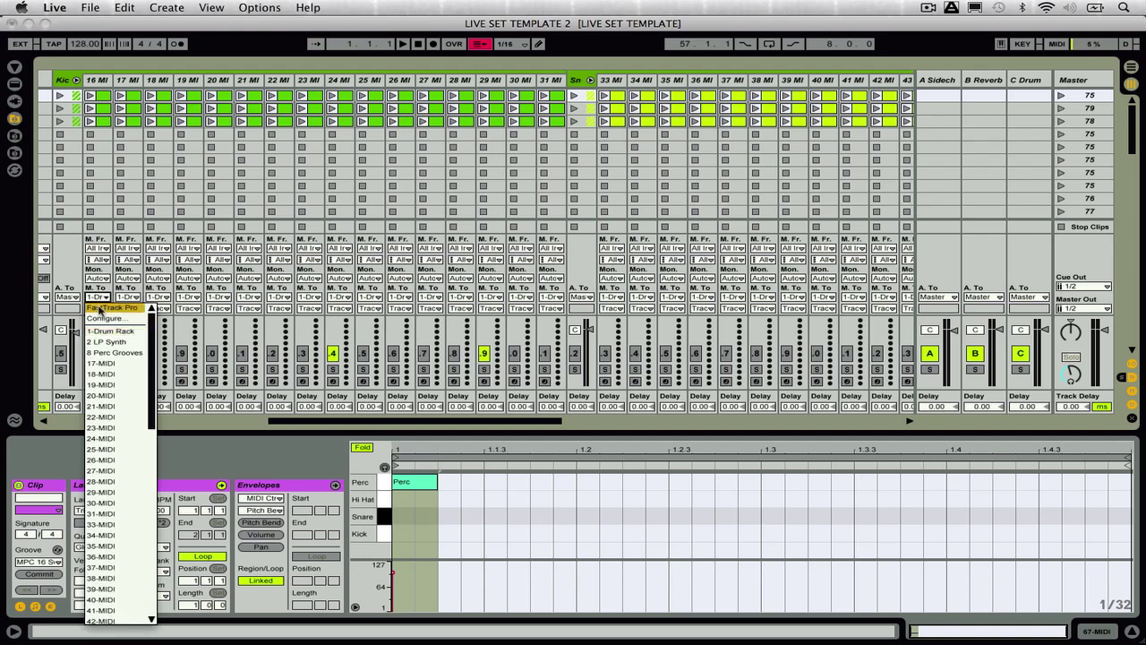
{"action": "left_click", "coordinate": [99, 297]}
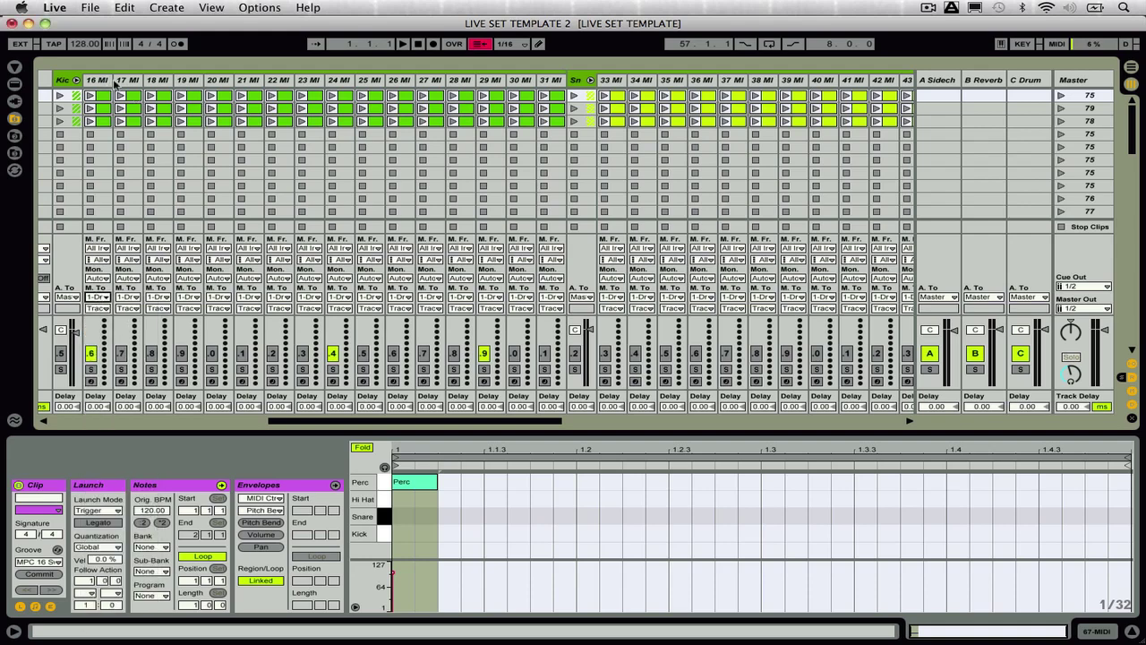
{"action": "left_click", "coordinate": [104, 94]}
{"action": "left_click_drag", "start_coordinate": [113, 80], "coordinate": [172, 84]}
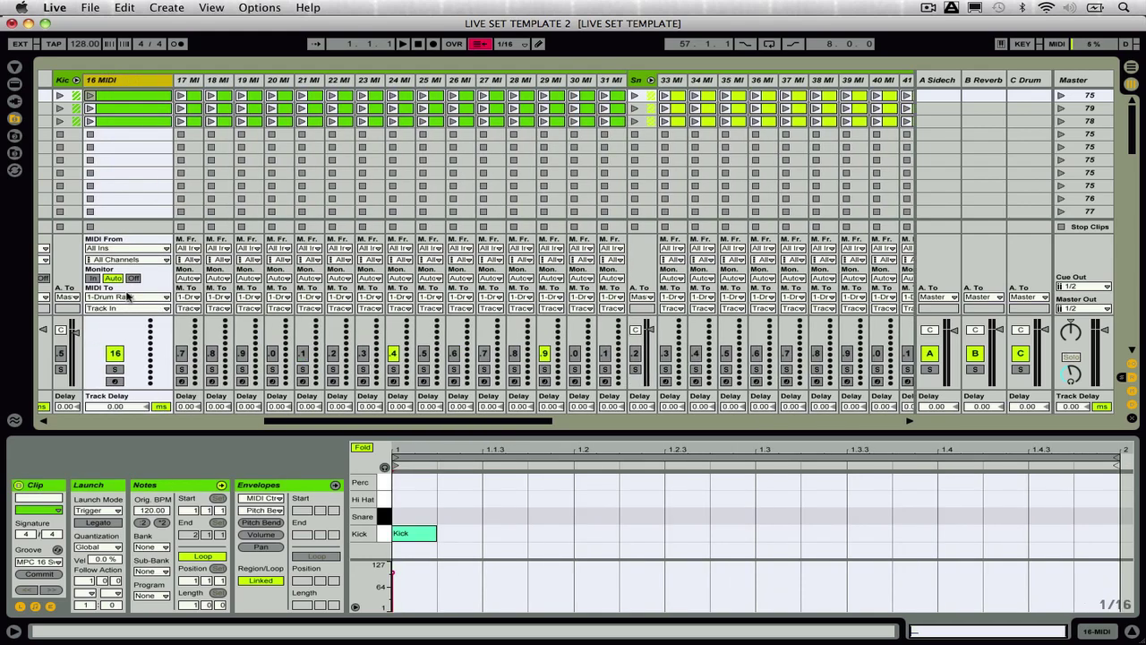
{"action": "left_click", "coordinate": [129, 303]}
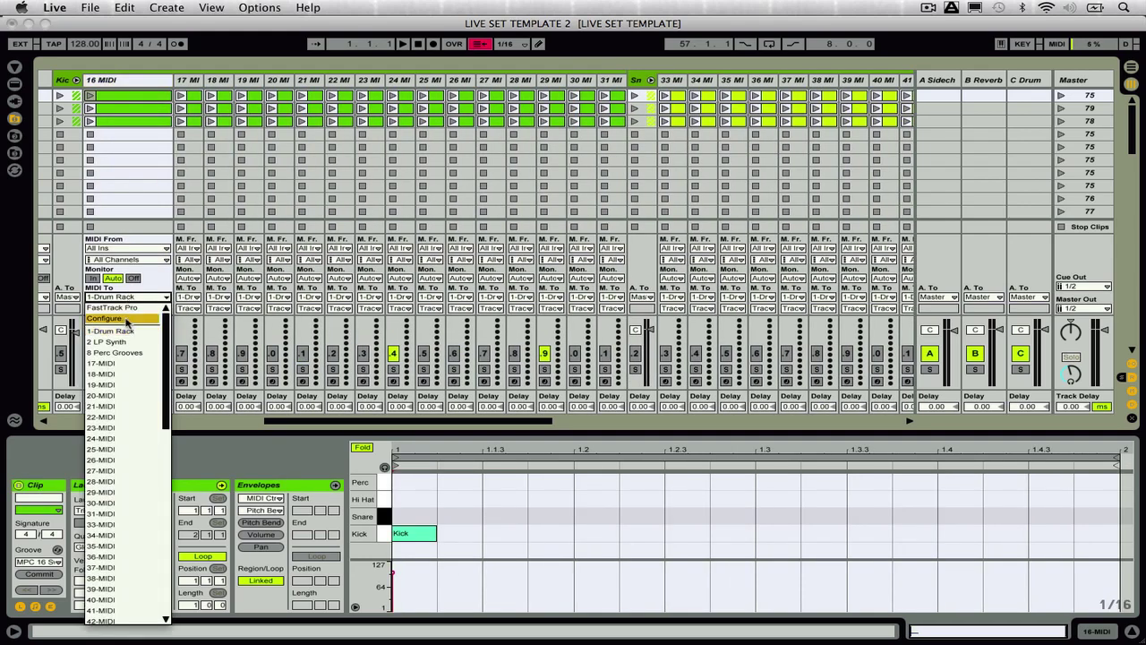
{"action": "left_click", "coordinate": [124, 333]}
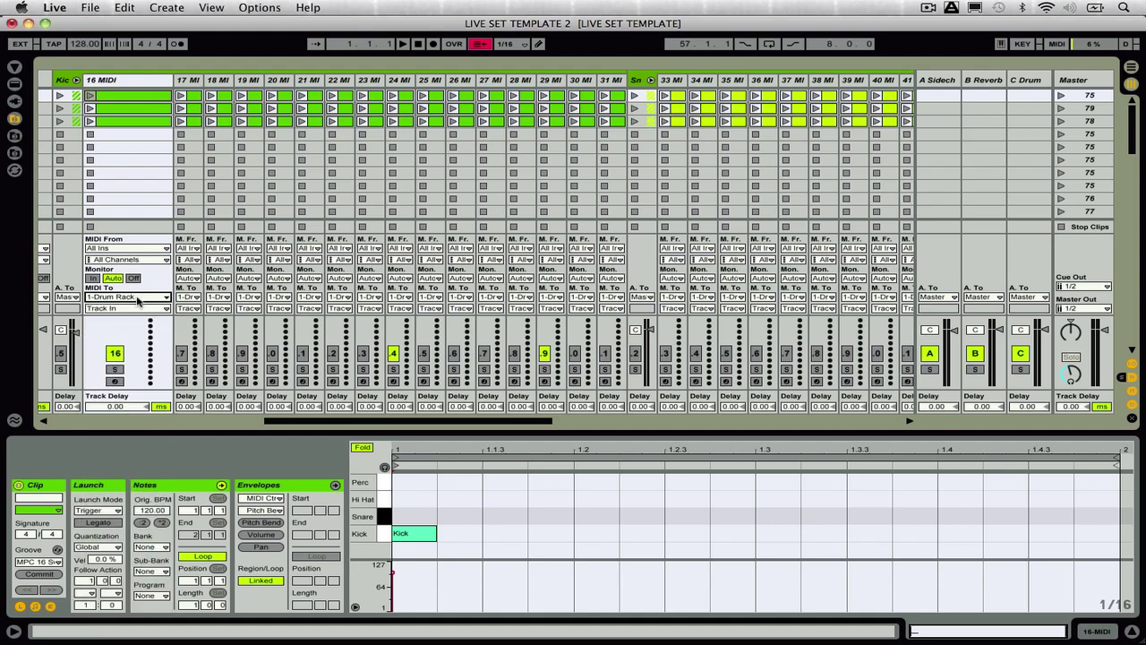
Step: Return to the 1 Drum Rack track and display the Drum Rack that receives the step tracks' MIDI
{"action": "scroll", "coordinate": [137, 308], "scroll_direction": "left", "scroll_amount": 10}
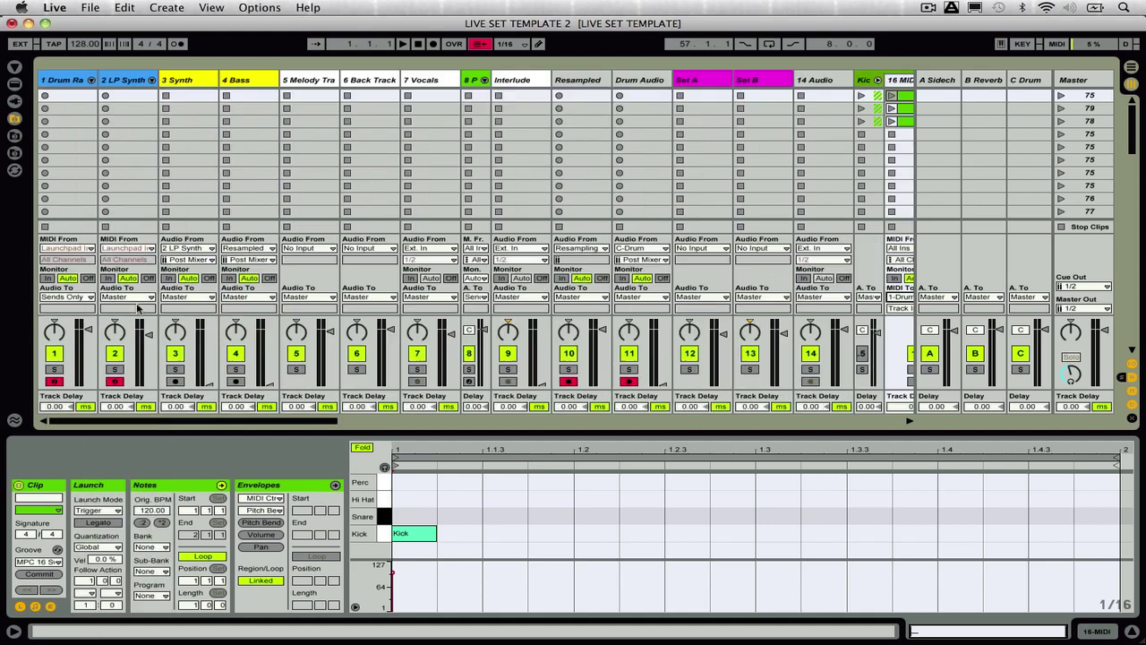
{"action": "left_click", "coordinate": [72, 80]}
{"action": "left_click", "coordinate": [72, 95]}
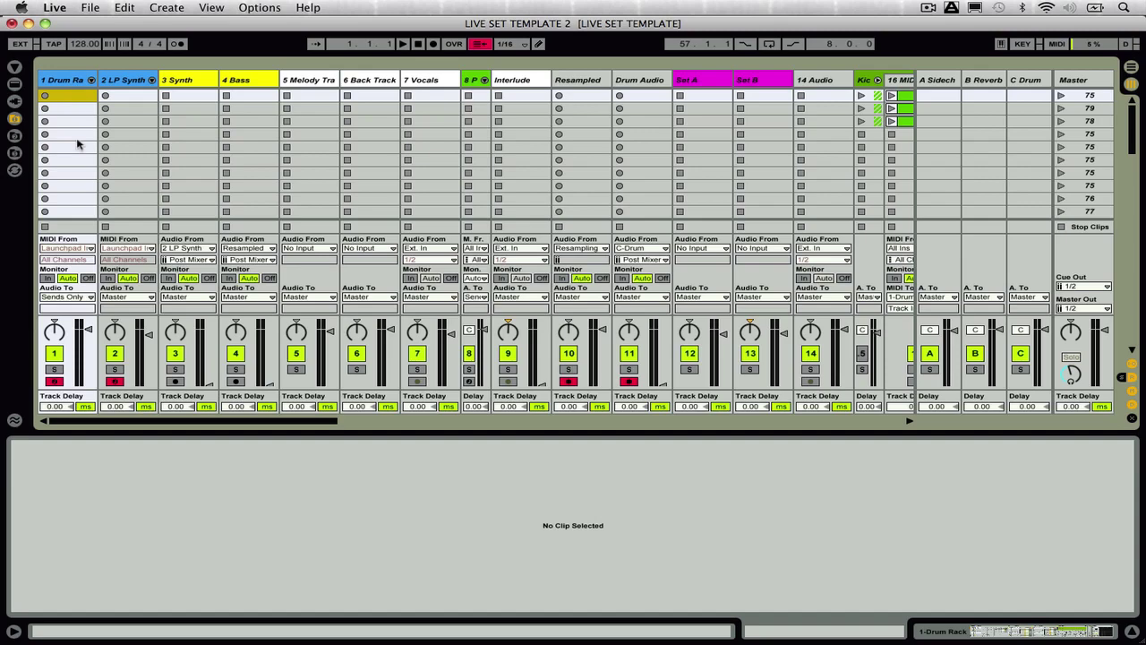
{"action": "key", "text": "shift+Tab"}
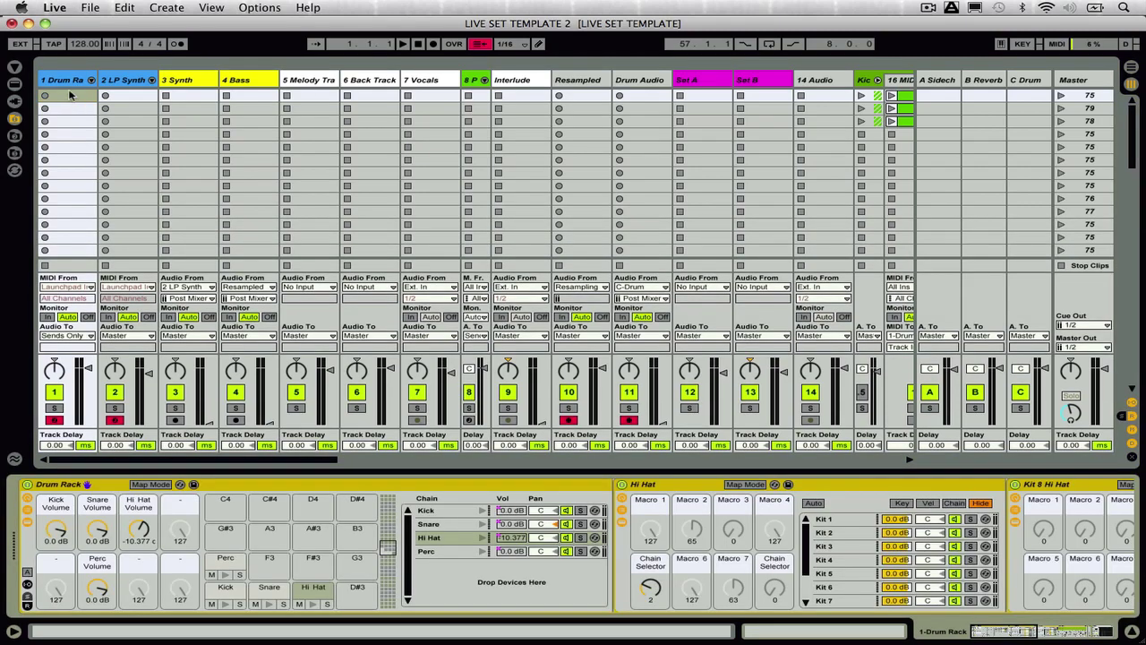
Step: Look over the step tracks and display the notes of the top clip on the widened 16-MIDI track
{"action": "scroll", "coordinate": [59, 134], "scroll_direction": "right", "scroll_amount": 15}
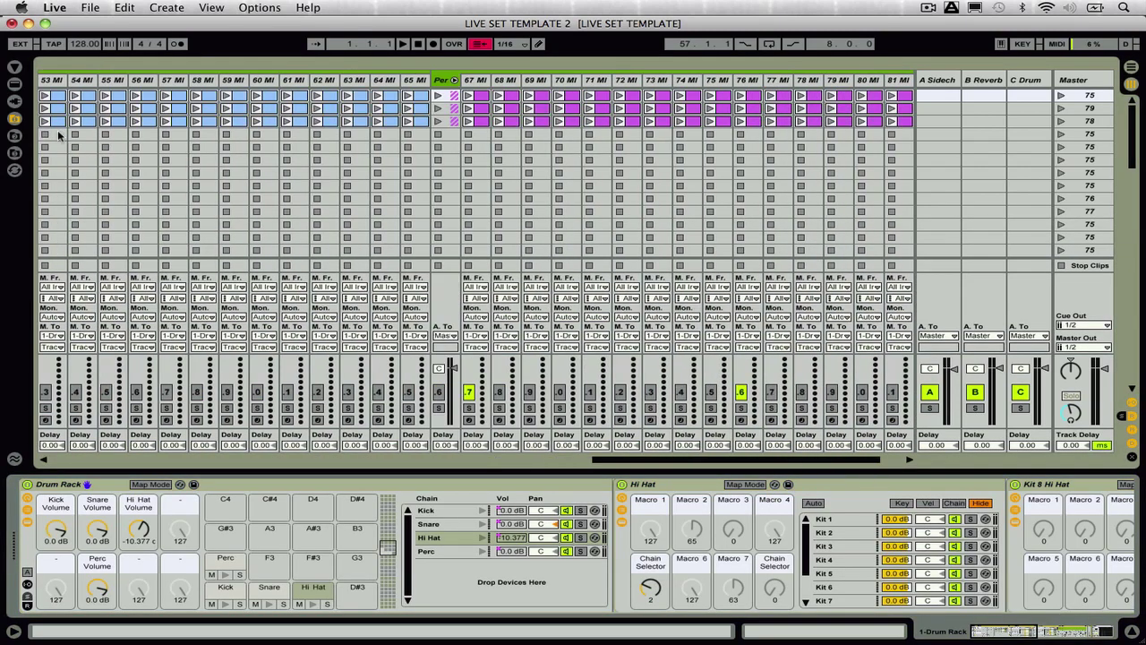
{"action": "scroll", "coordinate": [60, 134], "scroll_direction": "left", "scroll_amount": 7}
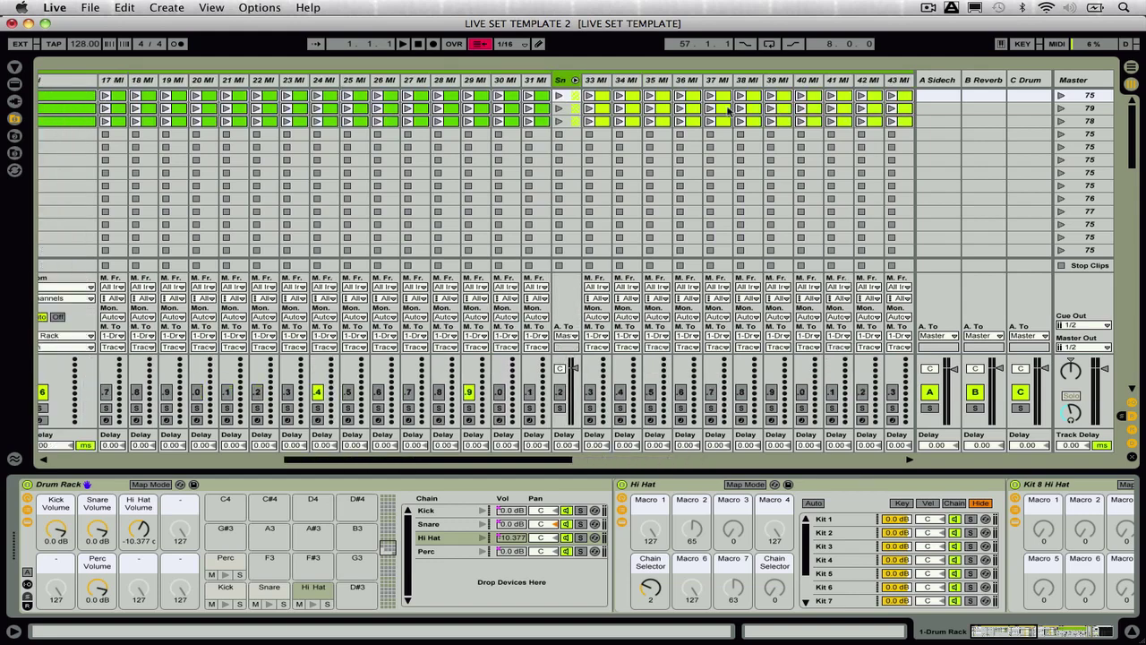
{"action": "scroll", "coordinate": [750, 105], "scroll_direction": "left", "scroll_amount": 3}
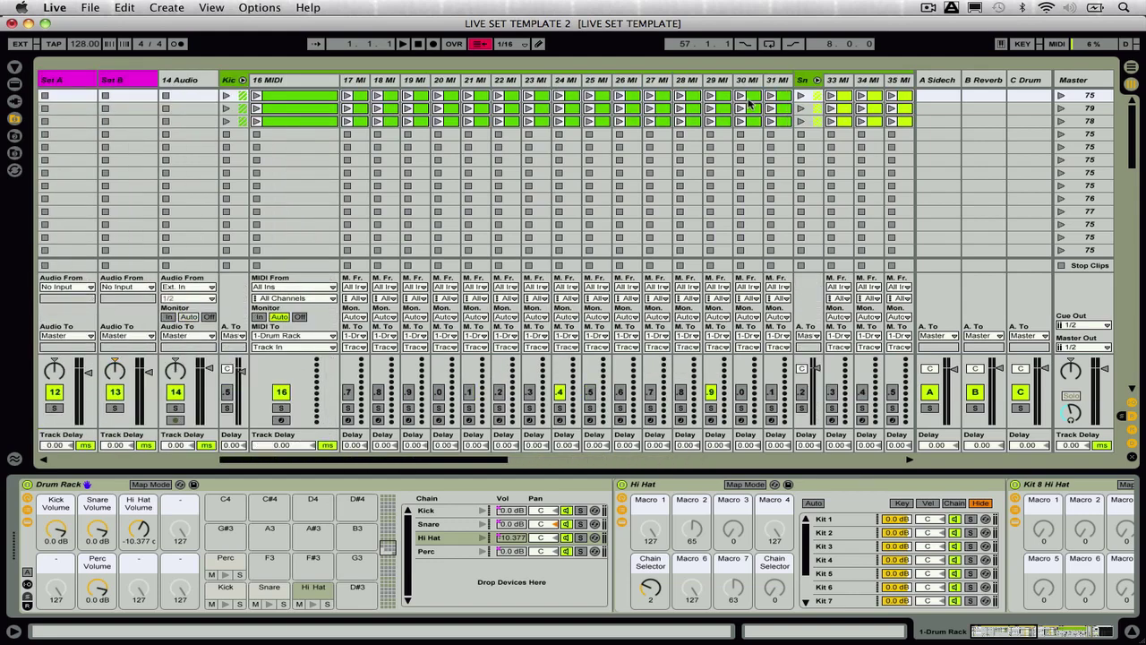
{"action": "scroll", "coordinate": [751, 105], "scroll_direction": "right", "scroll_amount": 3}
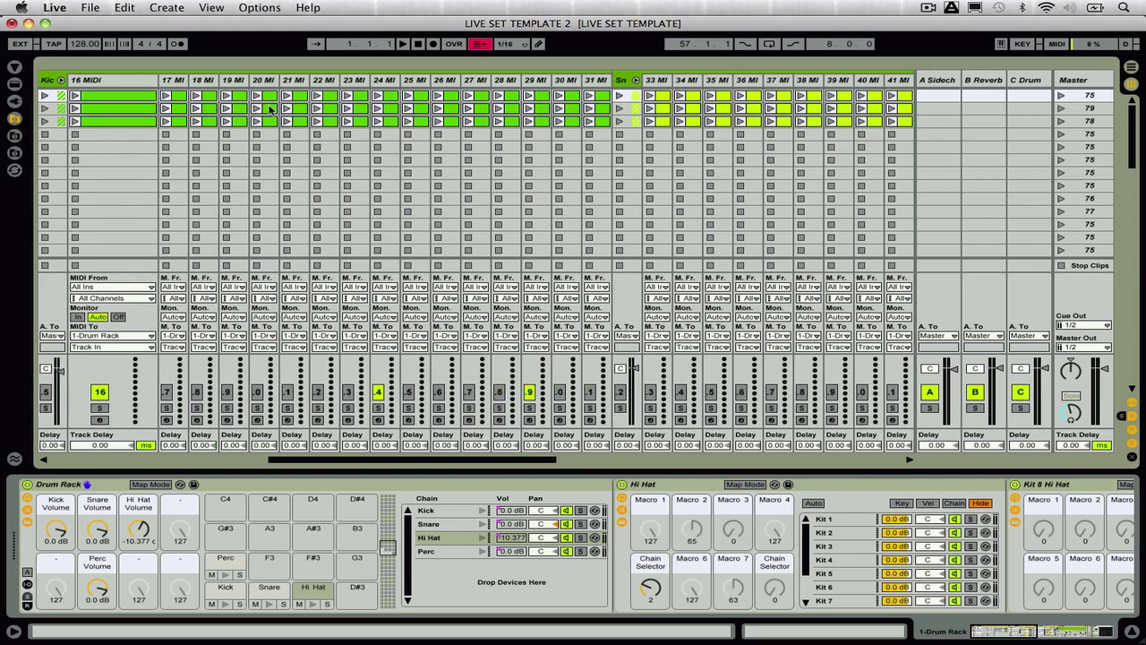
{"action": "left_click", "coordinate": [132, 96]}
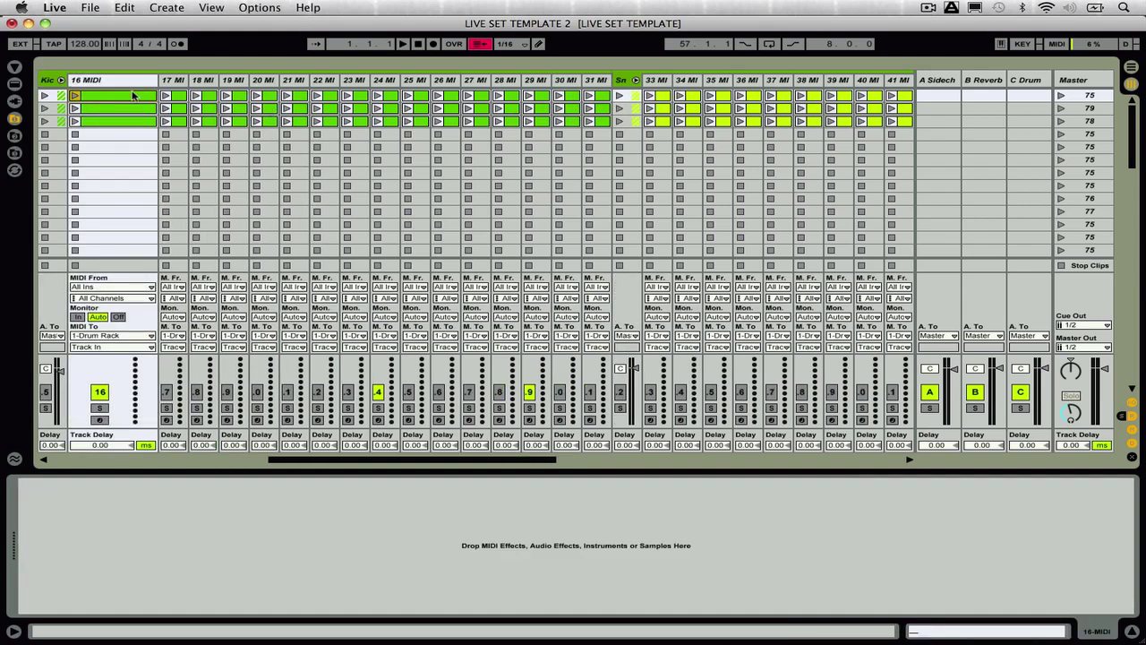
{"action": "key", "text": "shift+Tab"}
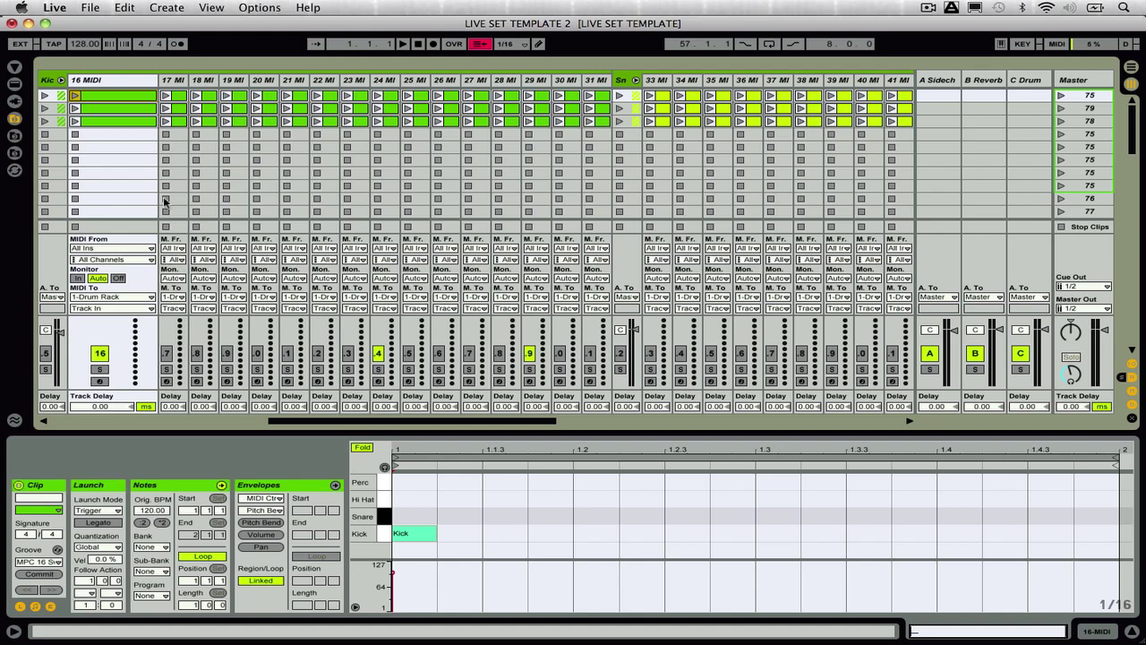
Step: Turn on MIDI mapping mode and examine the track activator assignments on the kick, snare and hi-hat step tracks
{"action": "key", "text": "super+m"}
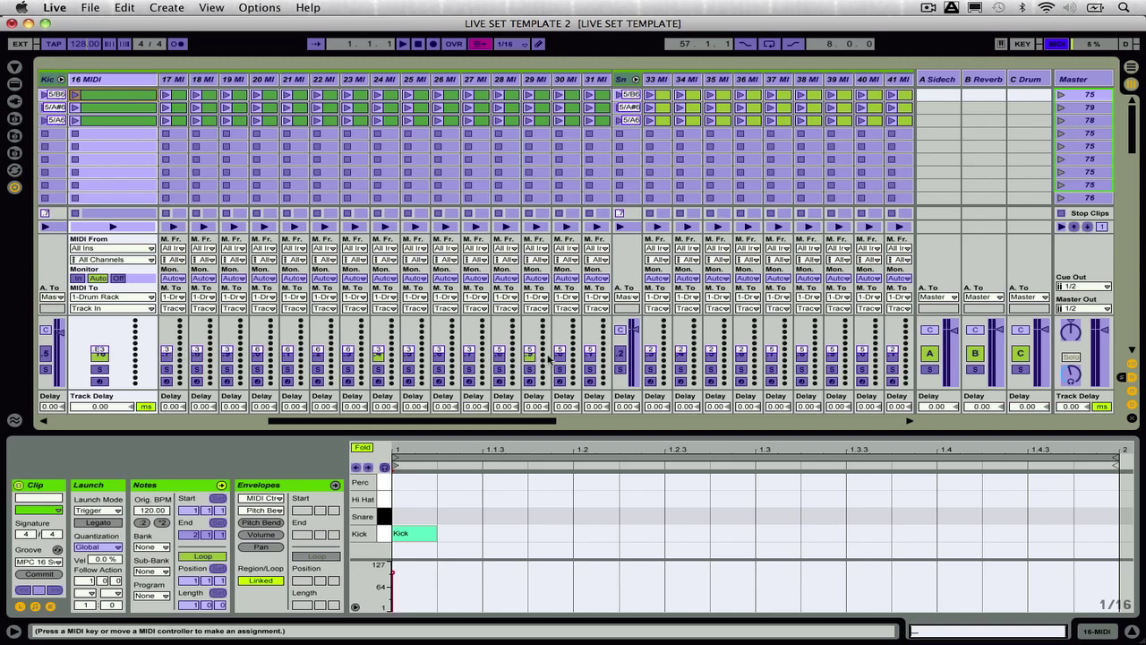
{"action": "scroll", "coordinate": [789, 350], "scroll_direction": "right", "scroll_amount": 10}
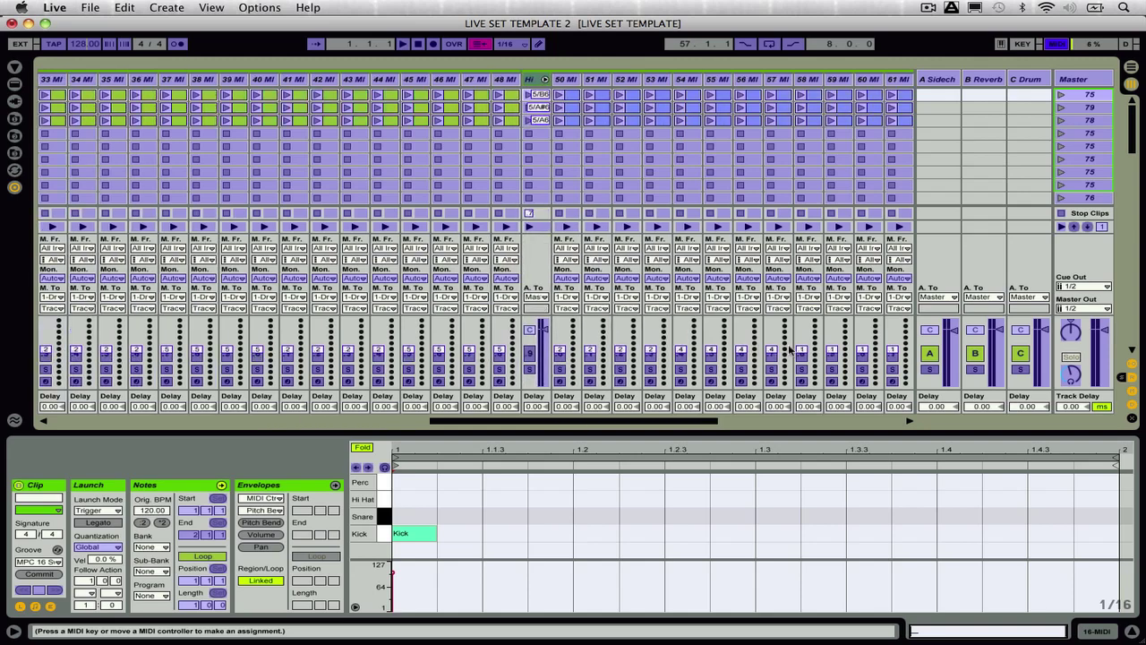
Step: Examine the track activator assignments on the hi-hat, percussion and kick step tracks and leave MIDI mapping mode
{"action": "scroll", "coordinate": [788, 349], "scroll_direction": "left", "scroll_amount": 5}
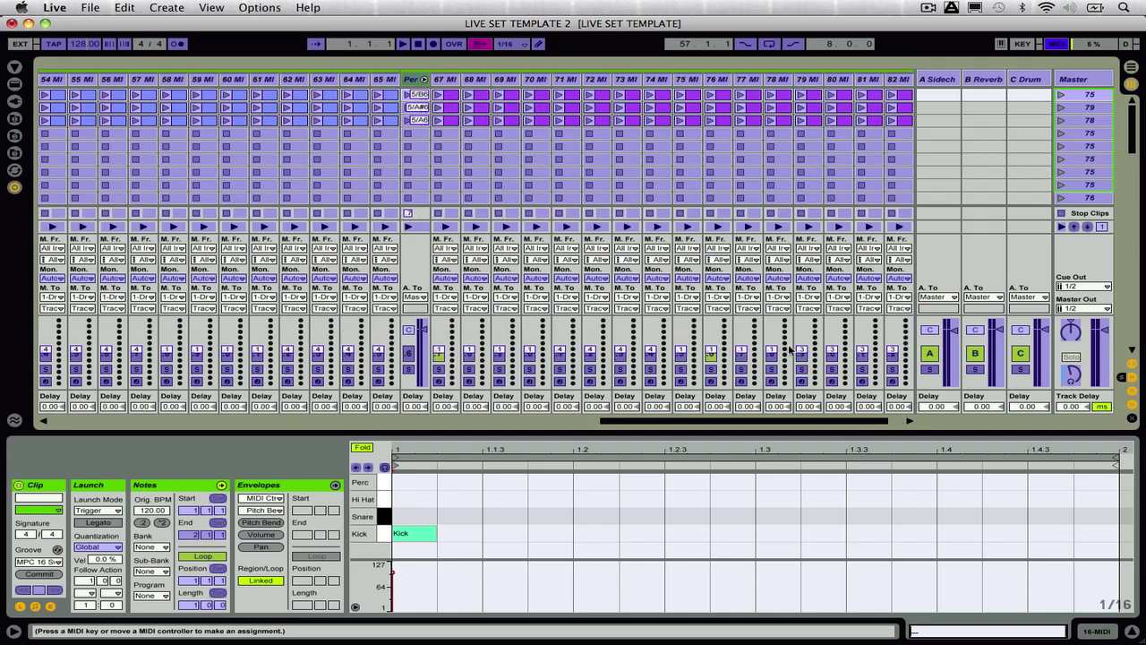
{"action": "scroll", "coordinate": [790, 349], "scroll_direction": "left", "scroll_amount": 15}
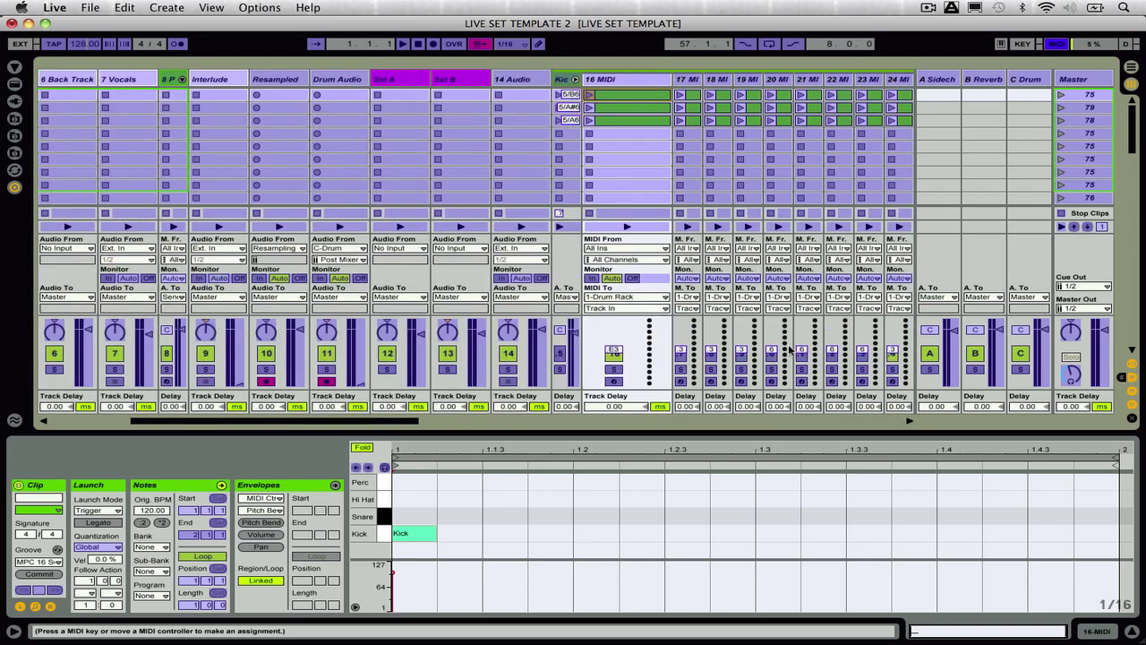
{"action": "scroll", "coordinate": [790, 349], "scroll_direction": "right", "scroll_amount": 5}
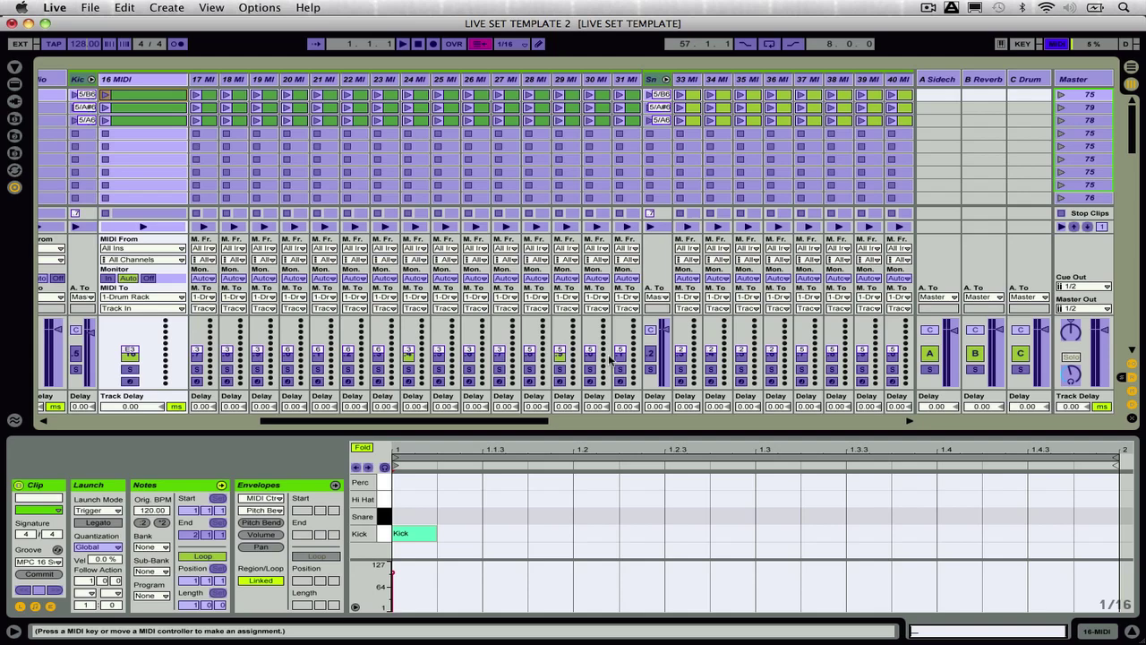
{"action": "key", "text": "super+m"}
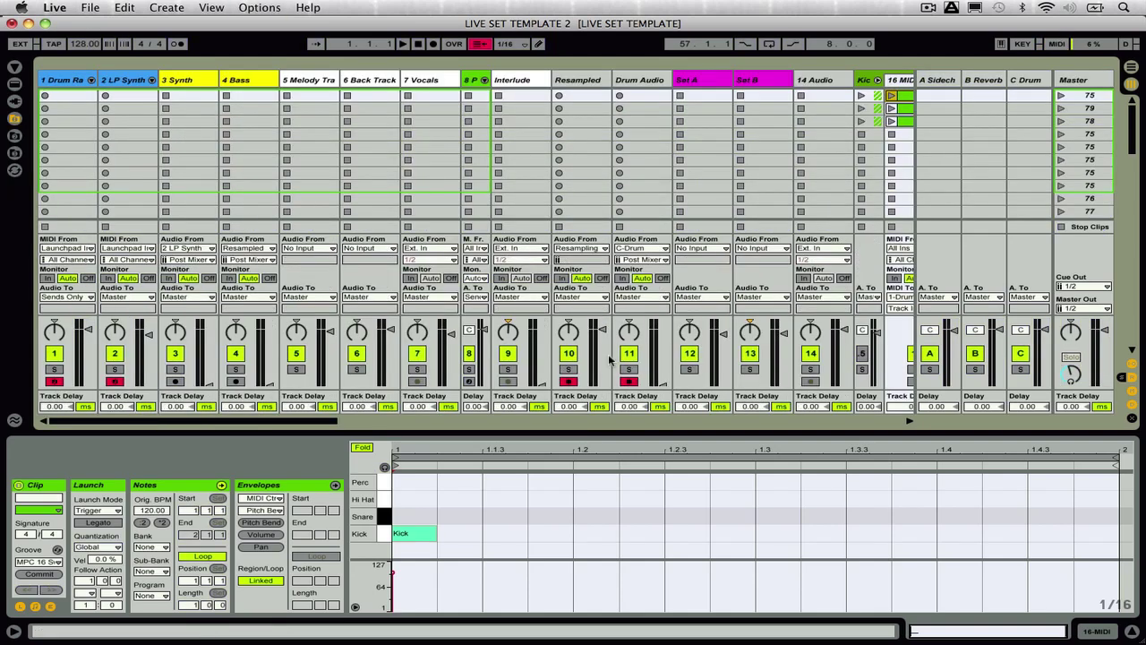
Step: Toggle the activators of kick step tracks 16, 18 and 19 and restore each to its original state
{"action": "scroll", "coordinate": [528, 222], "scroll_direction": "right", "scroll_amount": 10}
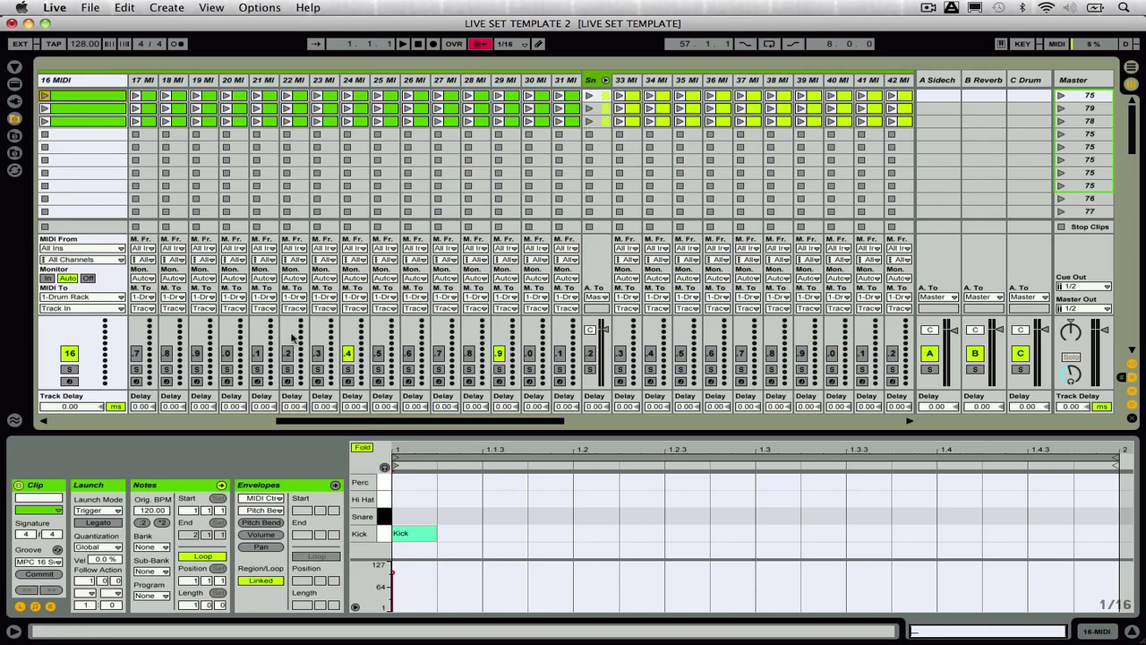
{"action": "left_click", "coordinate": [73, 354]}
{"action": "left_click", "coordinate": [74, 356]}
{"action": "left_click", "coordinate": [166, 354]}
{"action": "left_click", "coordinate": [166, 353]}
{"action": "left_click", "coordinate": [197, 354]}
{"action": "left_click", "coordinate": [197, 353]}
Step: Display the Drum Rack on the 1 Drum Rack track and select its Kick pad to show the kick layers
{"action": "scroll", "coordinate": [441, 310], "scroll_direction": "left", "scroll_amount": 10}
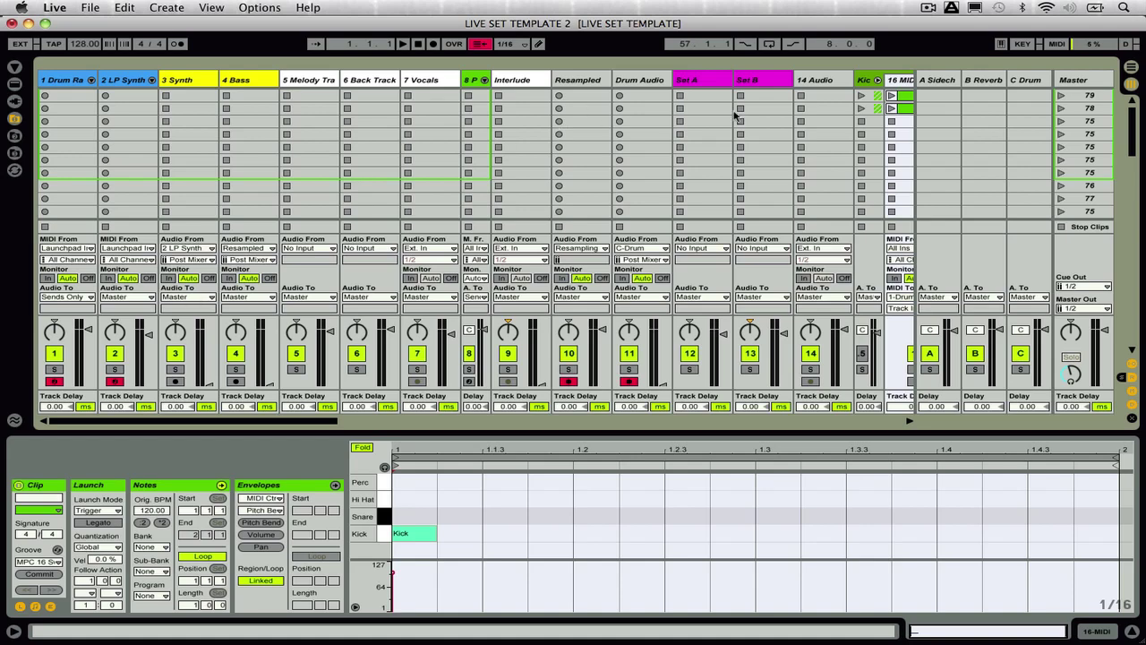
{"action": "scroll", "coordinate": [641, 95], "scroll_direction": "right", "scroll_amount": 5}
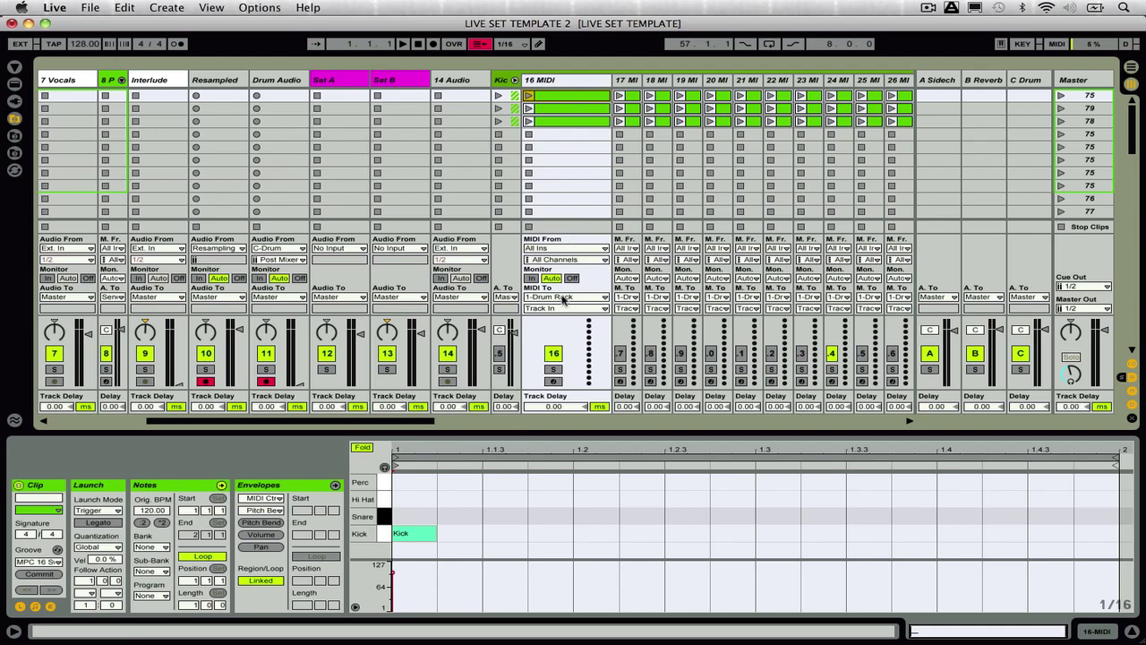
{"action": "scroll", "coordinate": [565, 308], "scroll_direction": "left", "scroll_amount": 2}
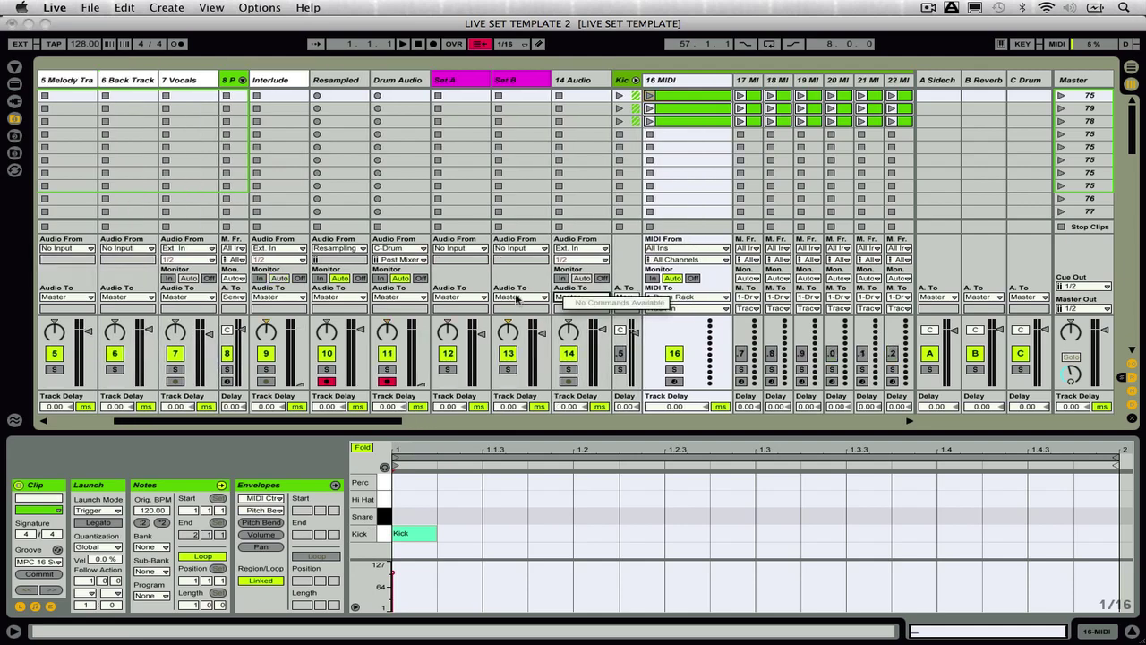
{"action": "scroll", "coordinate": [274, 244], "scroll_direction": "left", "scroll_amount": 4}
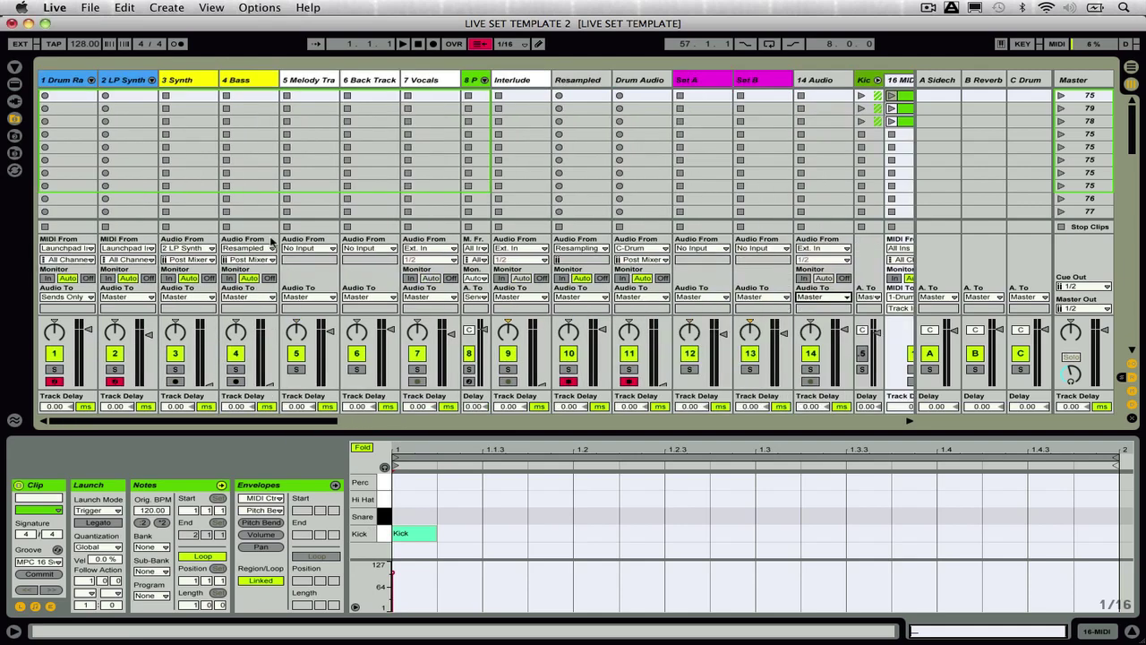
{"action": "left_click", "coordinate": [65, 77]}
{"action": "key", "text": "shift+Tab"}
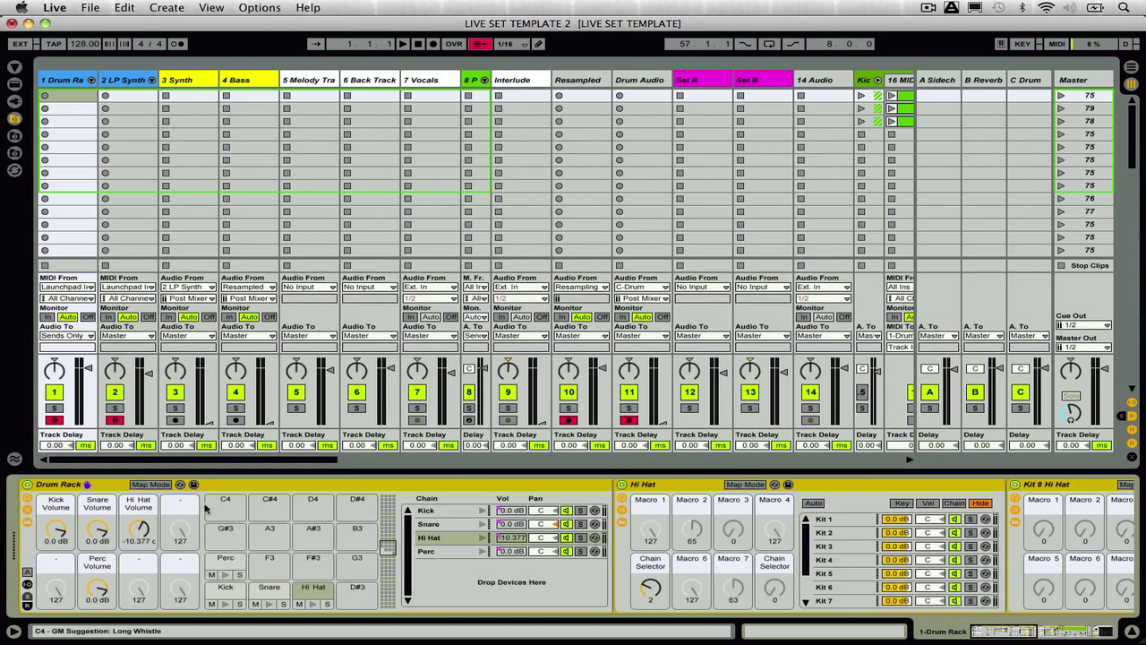
{"action": "left_click", "coordinate": [221, 592]}
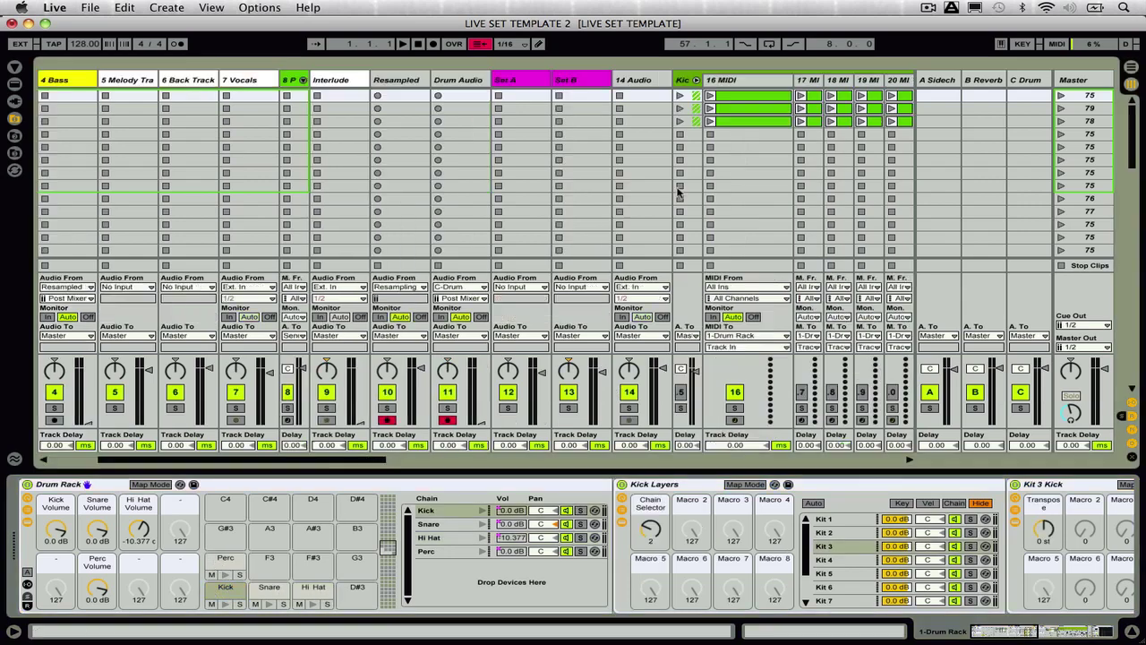
Step: Display the notes of the second clip on the 16-MIDI track and return to its top clip
{"action": "scroll", "coordinate": [614, 387], "scroll_direction": "right", "scroll_amount": 10}
{"action": "left_click", "coordinate": [206, 95]}
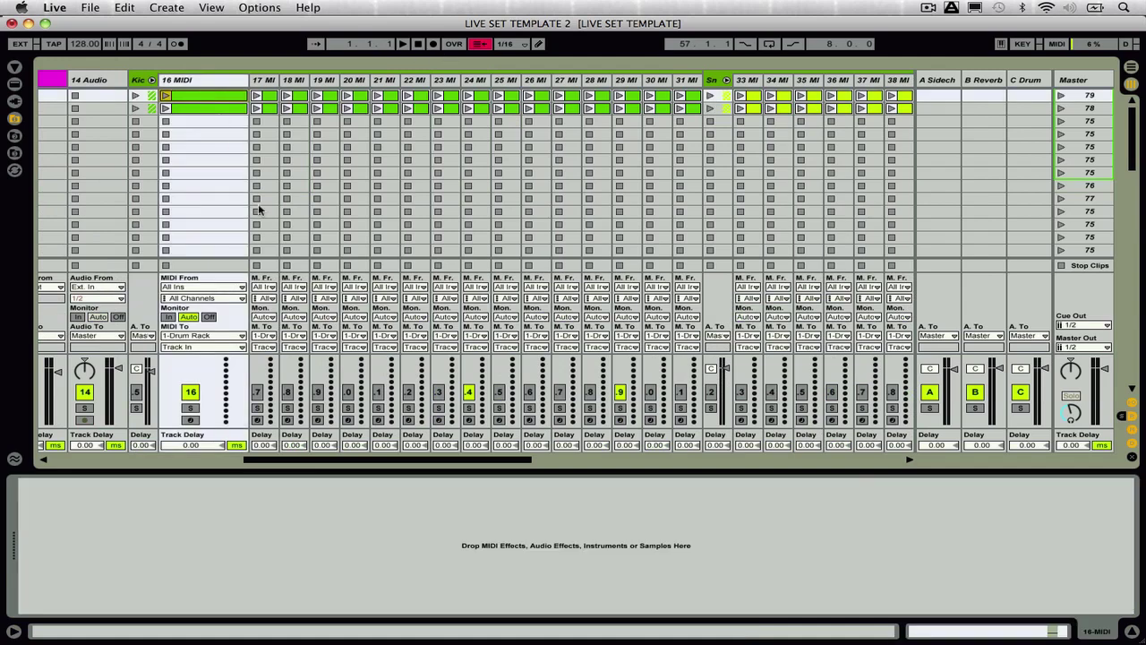
{"action": "key", "text": "shift+Tab"}
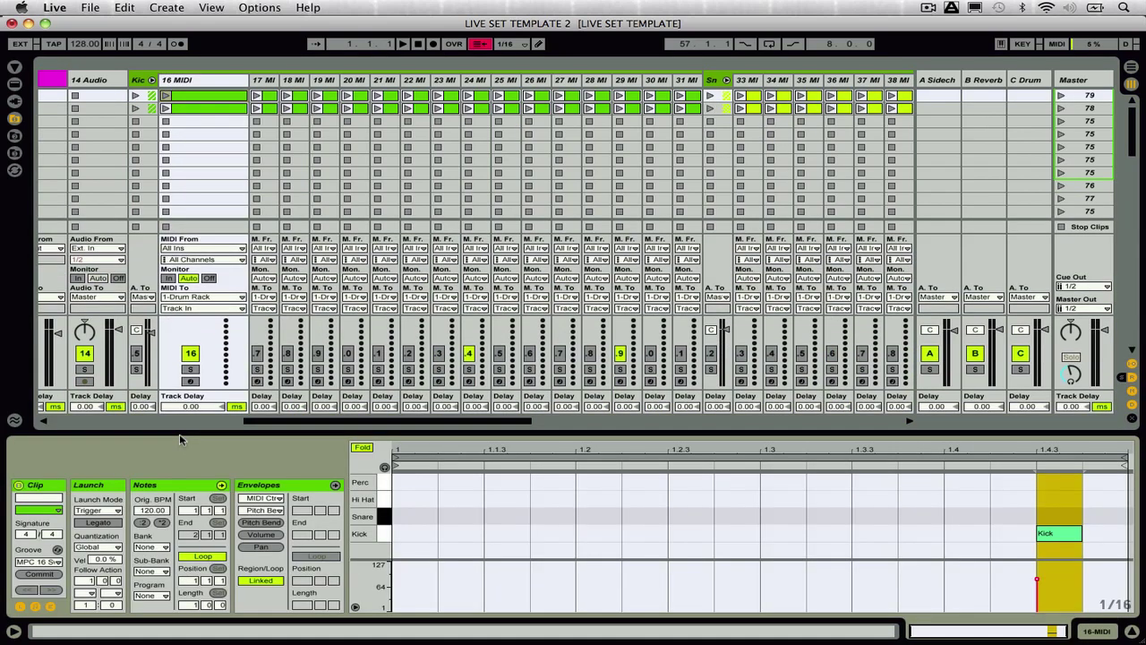
{"action": "left_click", "coordinate": [212, 104]}
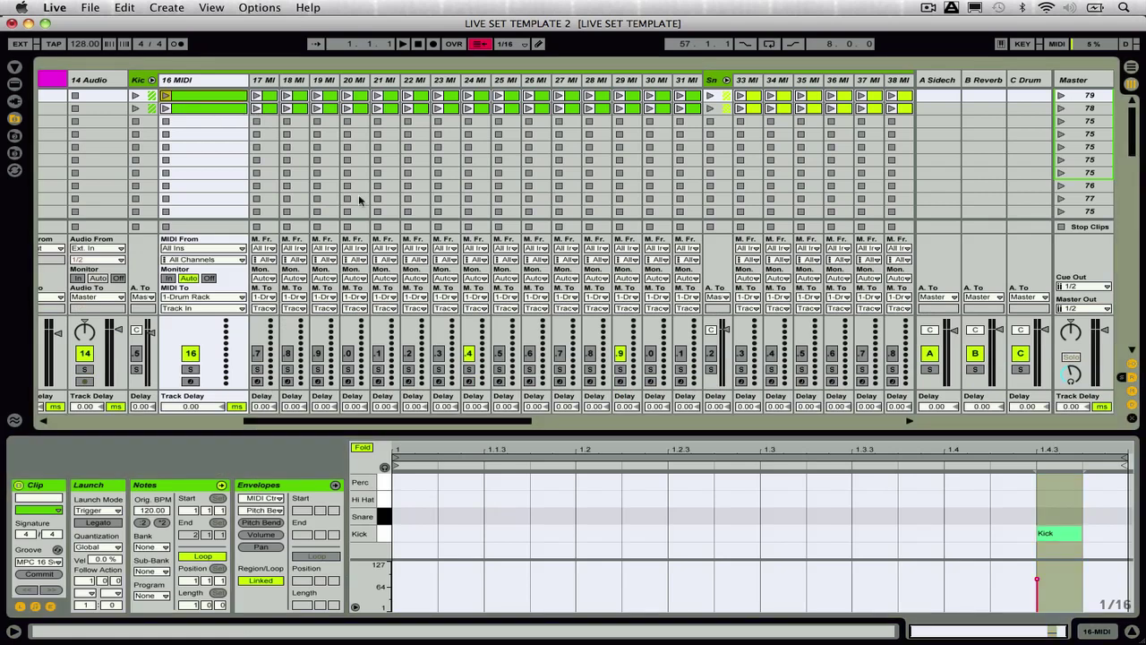
{"action": "scroll", "coordinate": [358, 201], "scroll_direction": "up", "scroll_amount": 1}
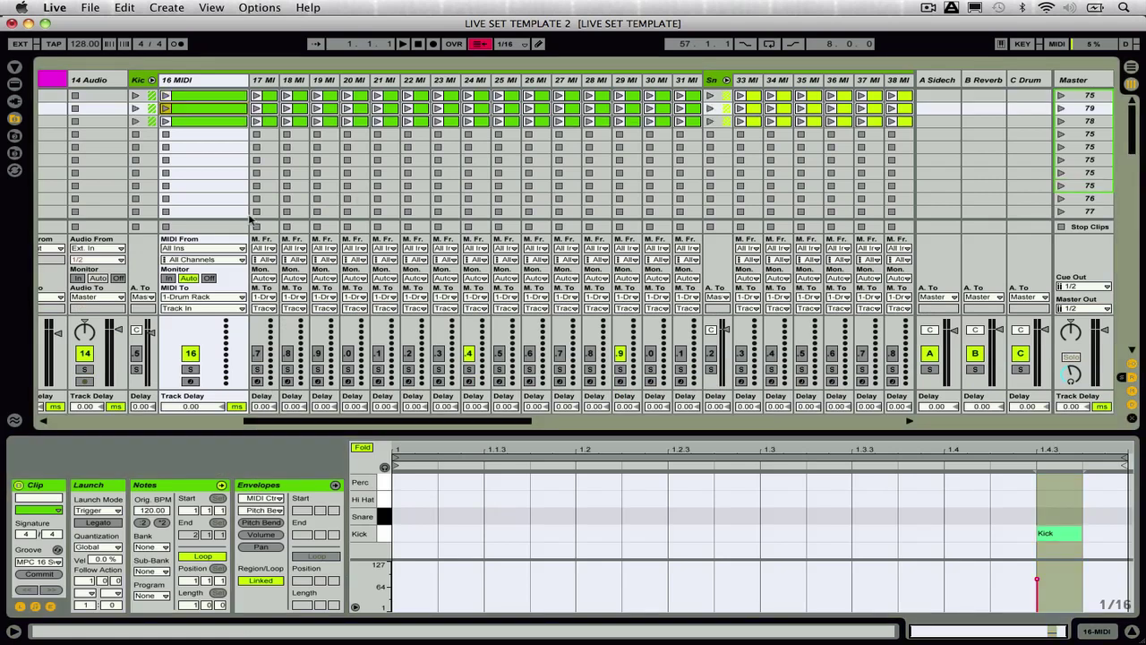
{"action": "left_click", "coordinate": [200, 96]}
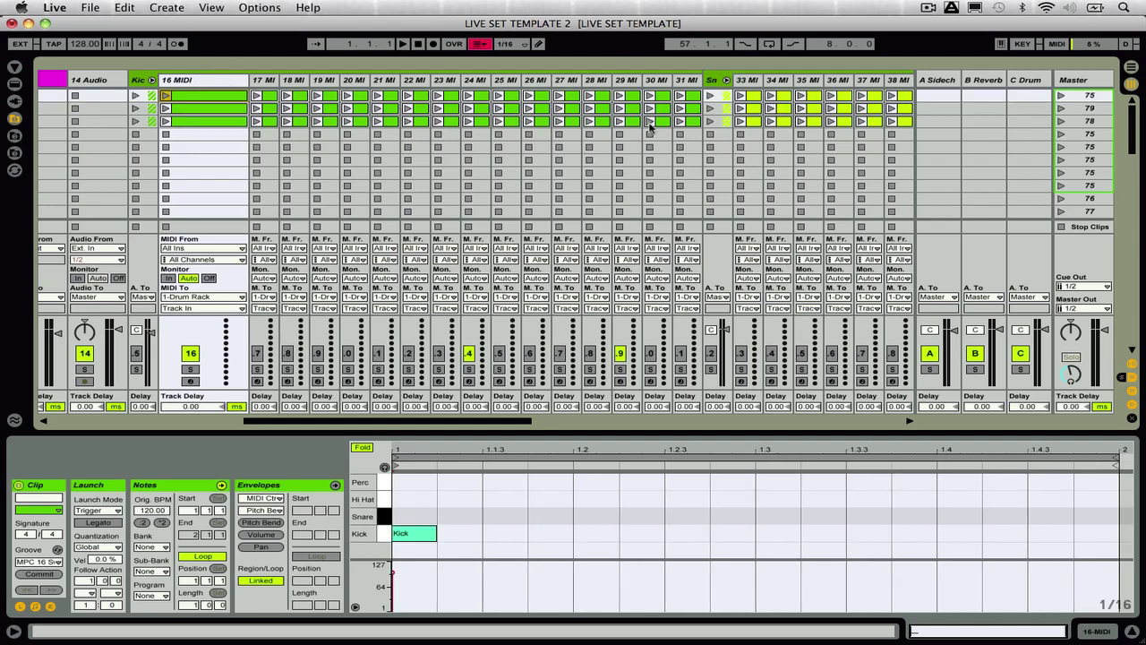
Step: Look across the step tracks and go through the top-row kick clips one by one, comparing their note positions
{"action": "scroll", "coordinate": [652, 129], "scroll_direction": "right", "scroll_amount": 10}
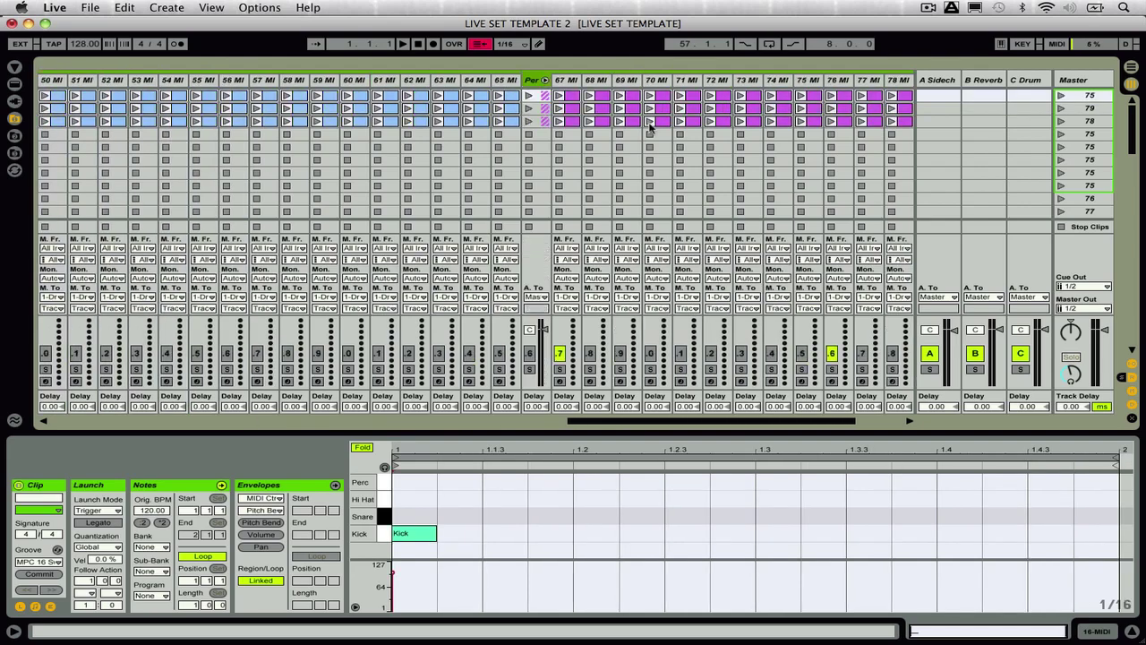
{"action": "scroll", "coordinate": [651, 128], "scroll_direction": "left", "scroll_amount": 10}
{"action": "scroll", "coordinate": [652, 128], "scroll_direction": "right", "scroll_amount": 3}
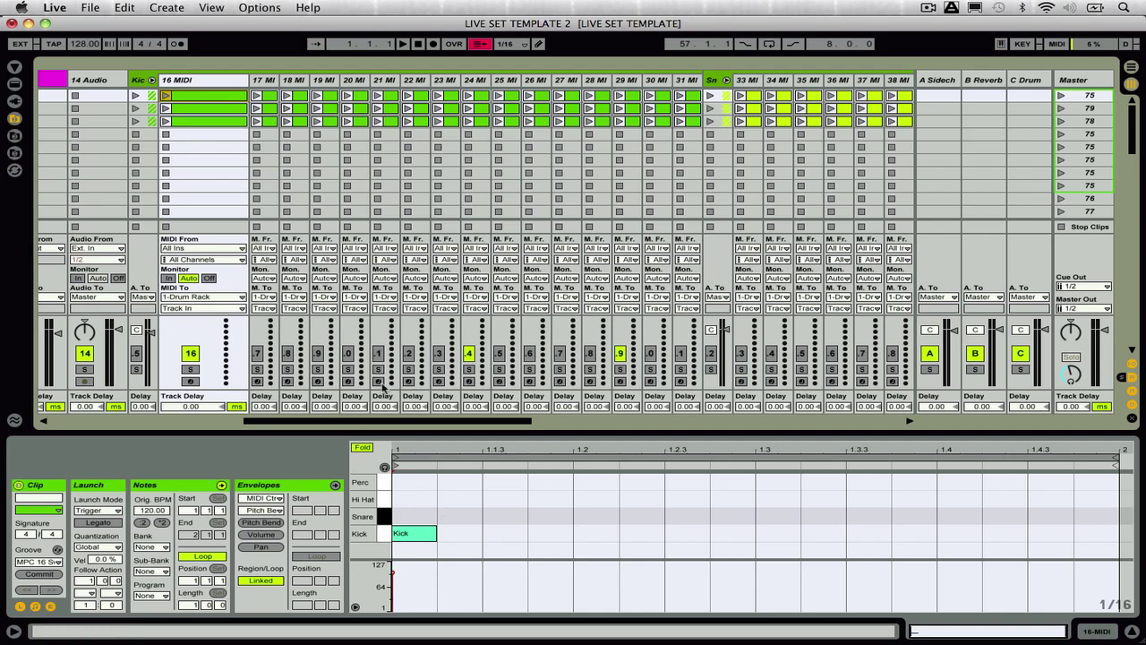
{"action": "key", "text": "Right"}
{"action": "key", "text": "Right"}
{"action": "key", "text": "Right"}
{"action": "key", "text": "Right"}
{"action": "key", "text": "Right"}
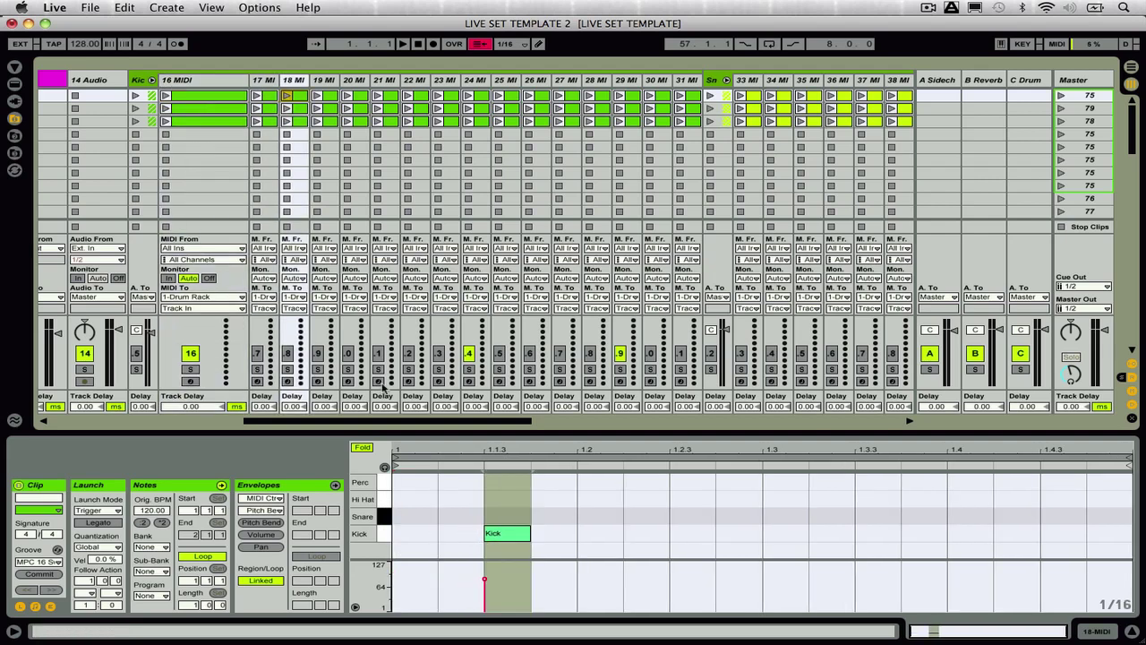
{"action": "key", "text": "Right"}
{"action": "key", "text": "Right"}
{"action": "key", "text": "Right"}
{"action": "key", "text": "Right"}
{"action": "key", "text": "Right"}
{"action": "key", "text": "Right"}
{"action": "key", "text": "Right"}
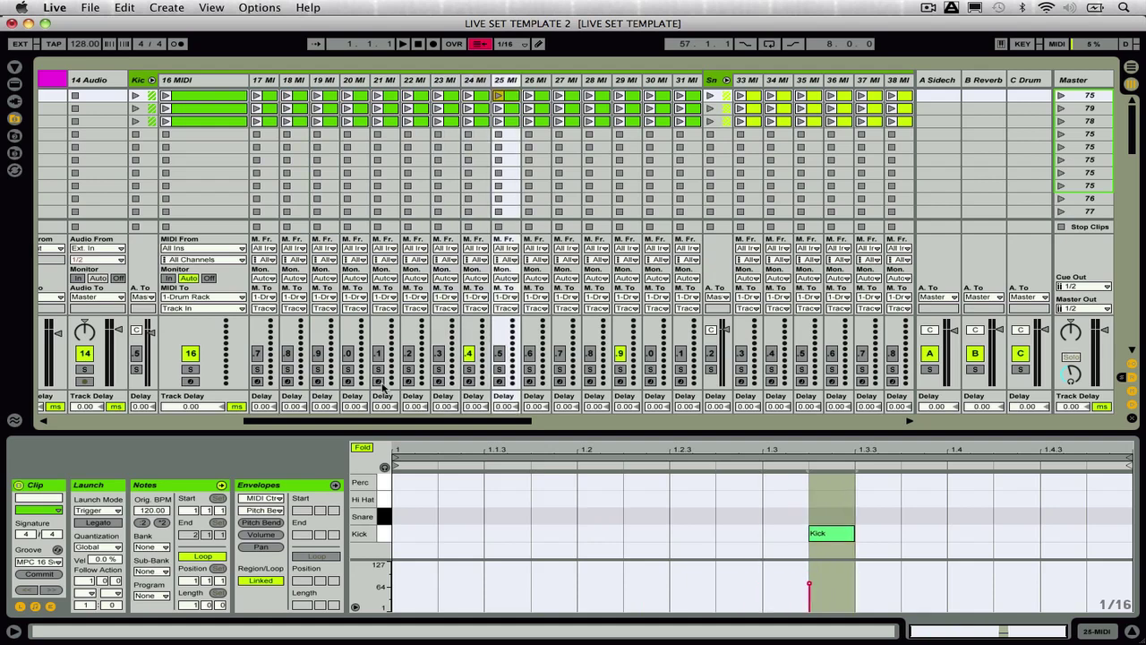
Step: Show the second clip on the 16-MIDI track and examine the note positions across the second row of kick clips
{"action": "left_click", "coordinate": [215, 112]}
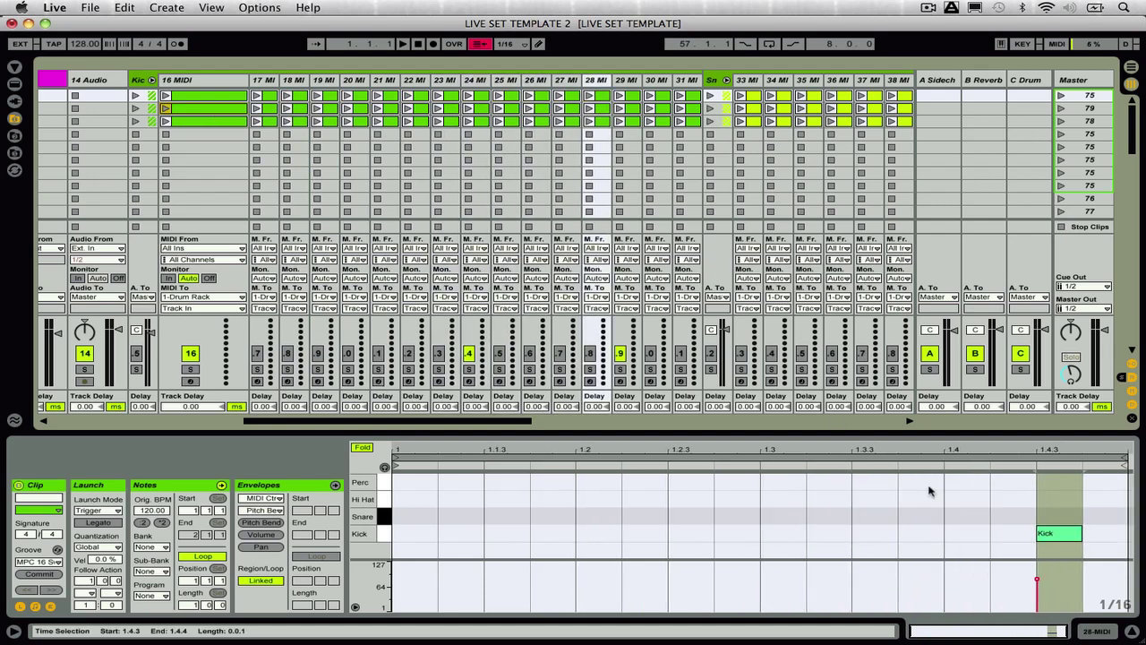
{"action": "left_click", "coordinate": [1056, 544]}
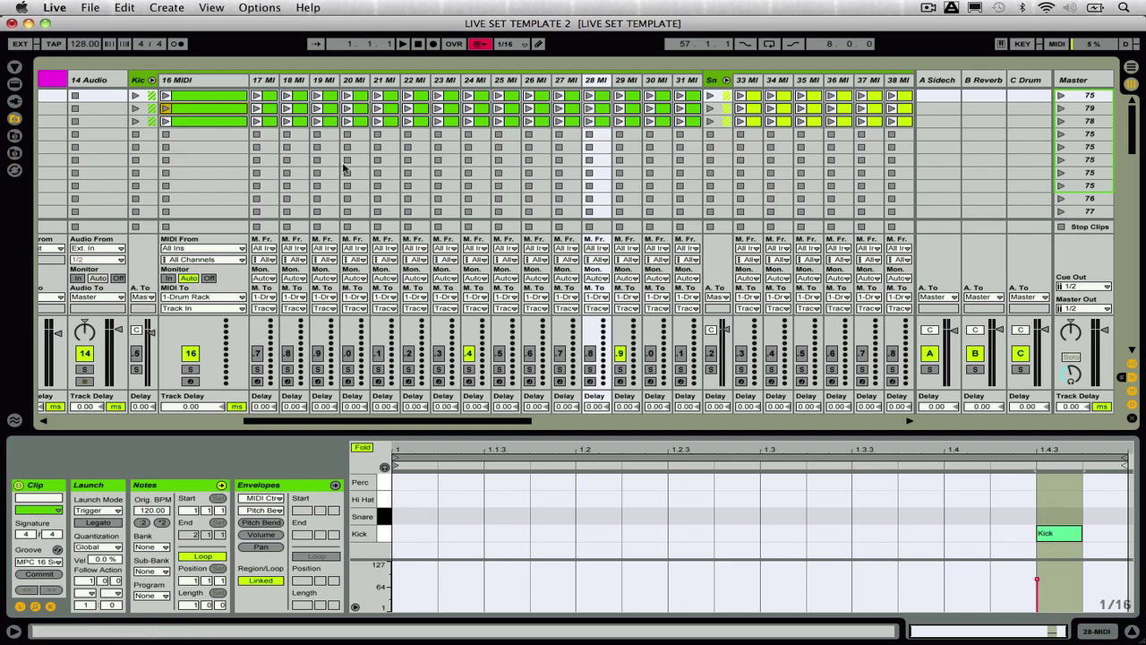
{"action": "key", "text": "Right"}
{"action": "key", "text": "Right"}
{"action": "key", "text": "Right"}
{"action": "key", "text": "Right"}
{"action": "key", "text": "Right"}
{"action": "key", "text": "Right"}
{"action": "key", "text": "Right"}
{"action": "key", "text": "Right"}
{"action": "key", "text": "Right"}
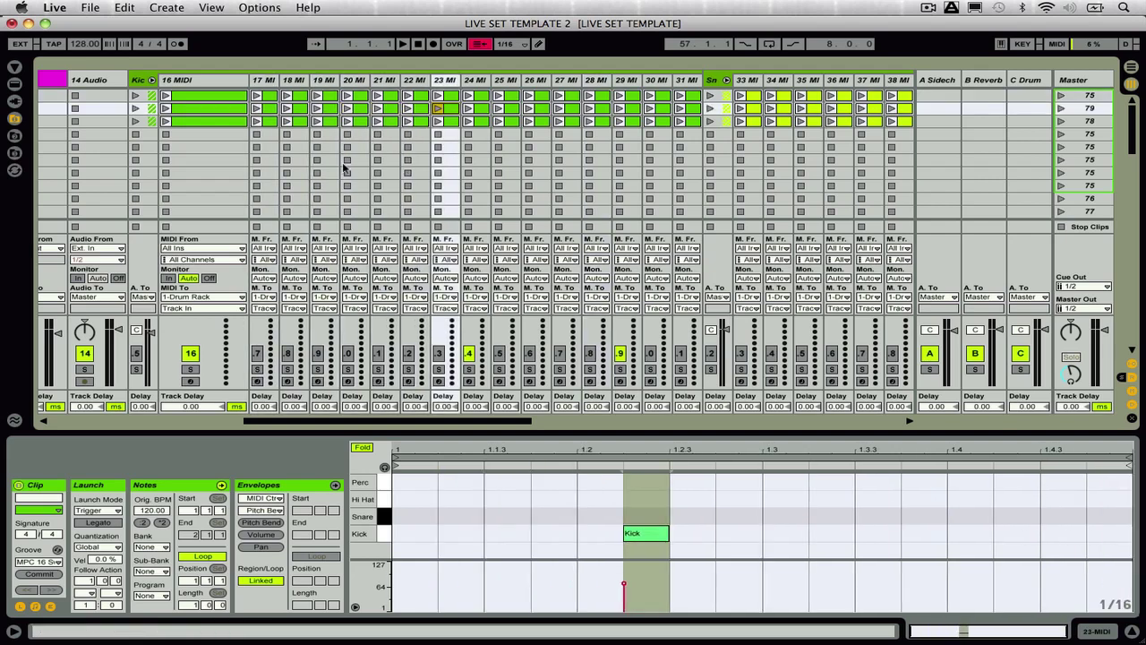
{"action": "key", "text": "Right"}
{"action": "key", "text": "Right"}
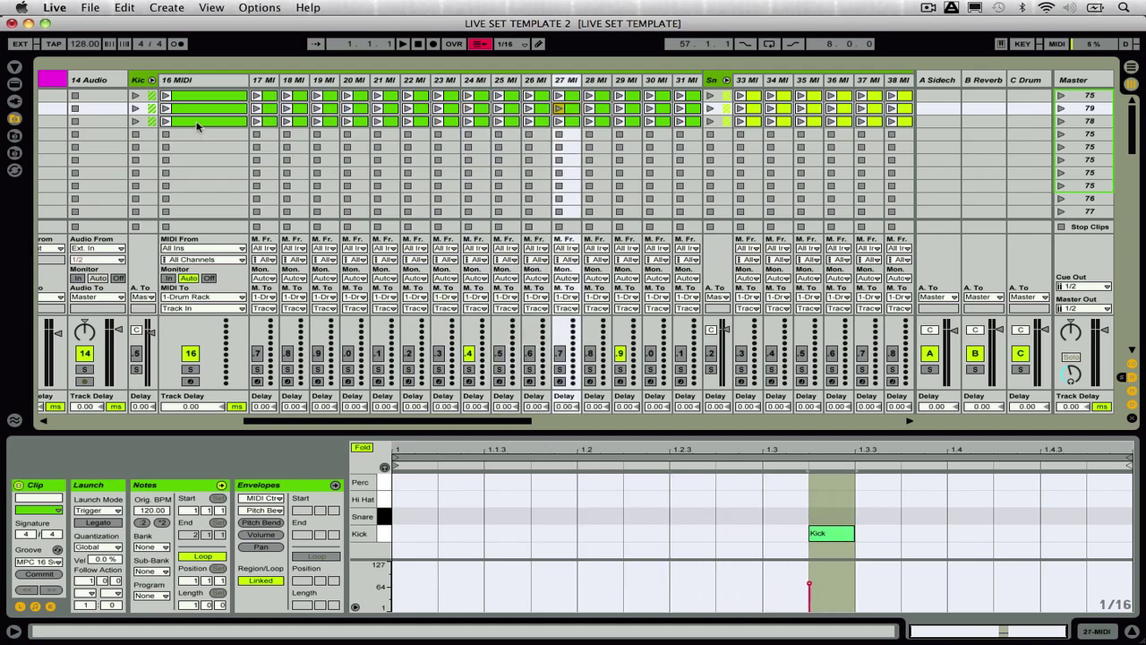
Step: Show the third clip on the 16-MIDI track and examine the note positions across the third row of kick clips
{"action": "left_click", "coordinate": [197, 126]}
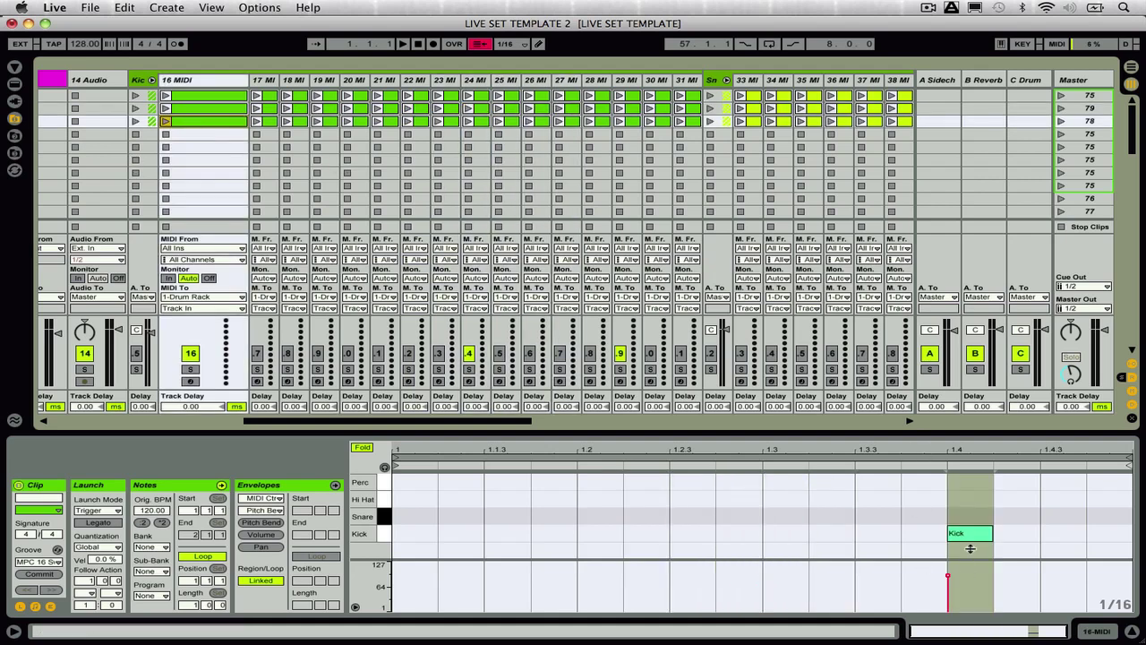
{"action": "key", "text": "Right"}
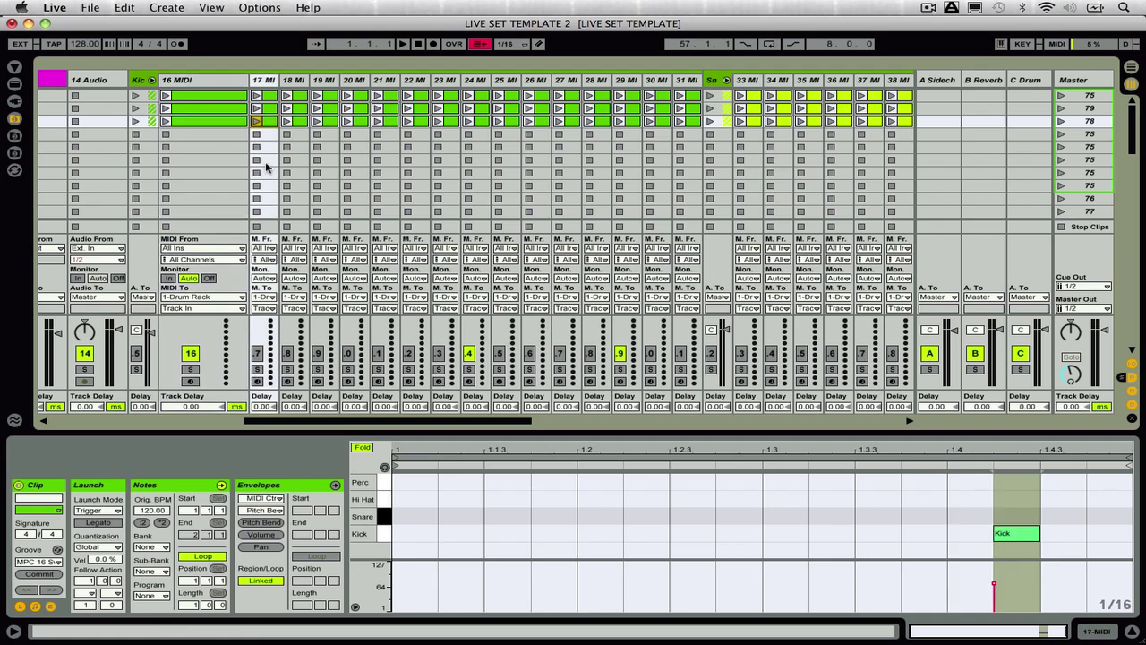
{"action": "key", "text": "Right"}
{"action": "key", "text": "Right"}
{"action": "key", "text": "Right"}
{"action": "key", "text": "Right"}
{"action": "key", "text": "Right"}
{"action": "key", "text": "Right"}
{"action": "key", "text": "Right"}
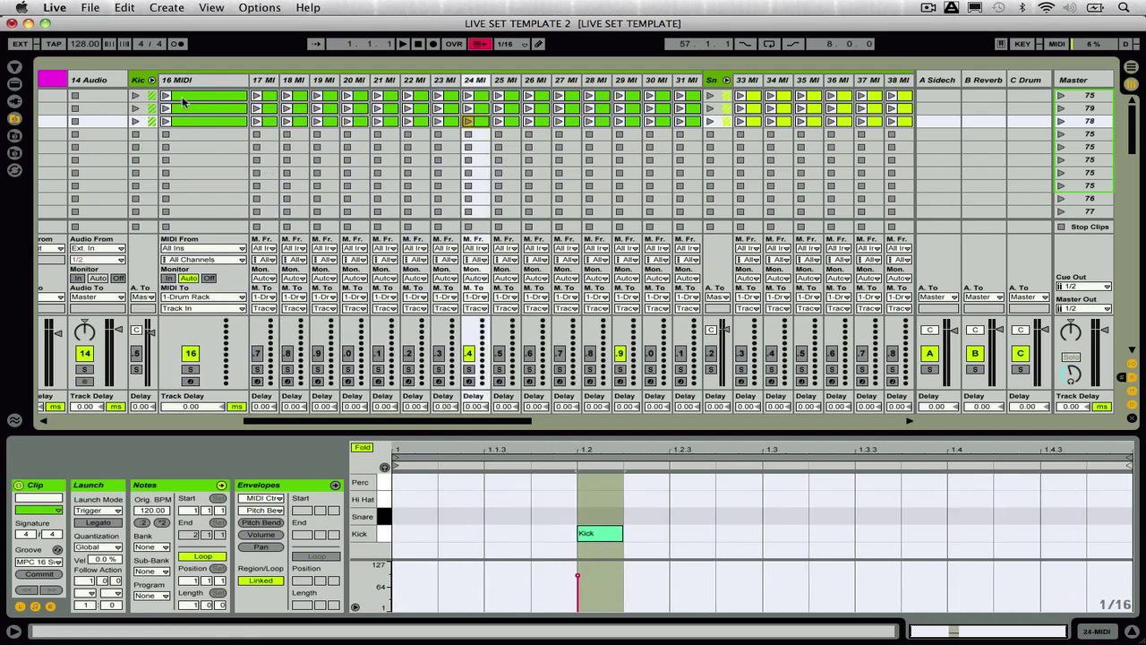
Step: Select the top clip on the 16-MIDI track and check the kick group's clip launch assignments in MIDI mapping mode
{"action": "left_click", "coordinate": [182, 98]}
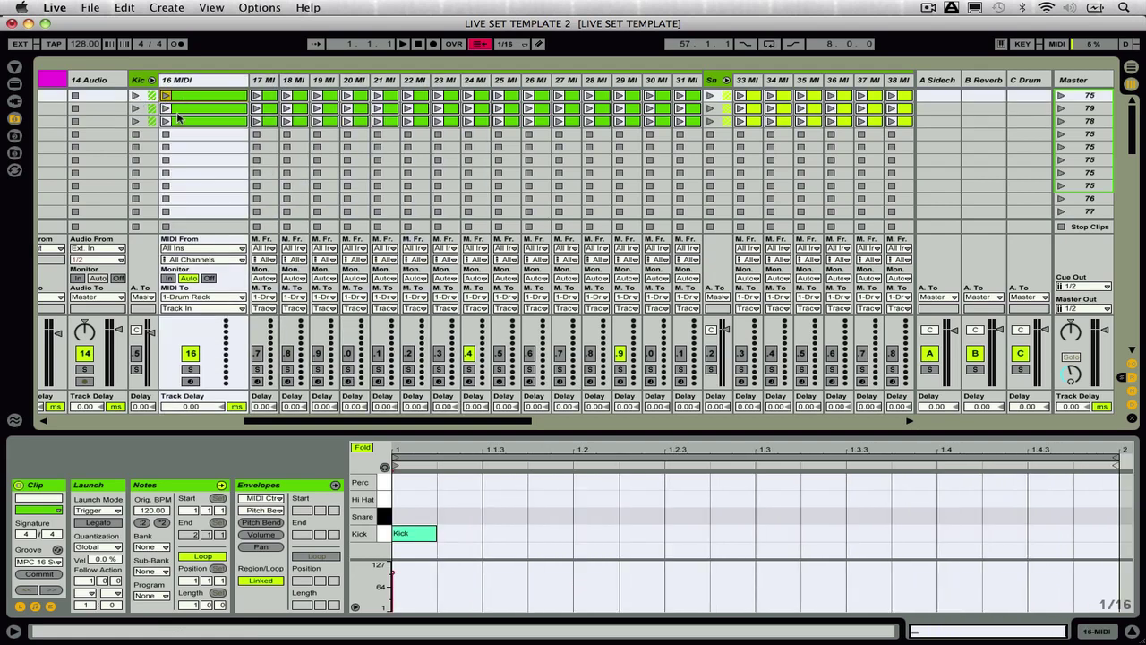
{"action": "key", "text": "super+m"}
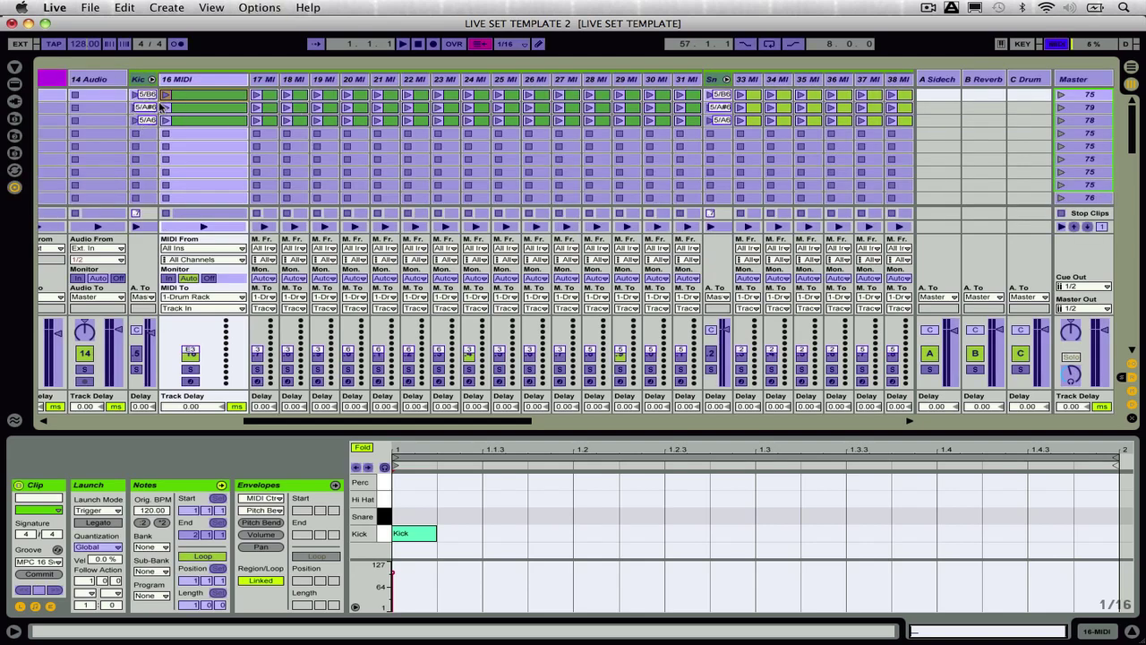
{"action": "key", "text": "super+m"}
Step: Examine the snare and kick groups' clip launch assignments in MIDI mapping mode and leave the mode
{"action": "scroll", "coordinate": [161, 107], "scroll_direction": "left", "scroll_amount": 5}
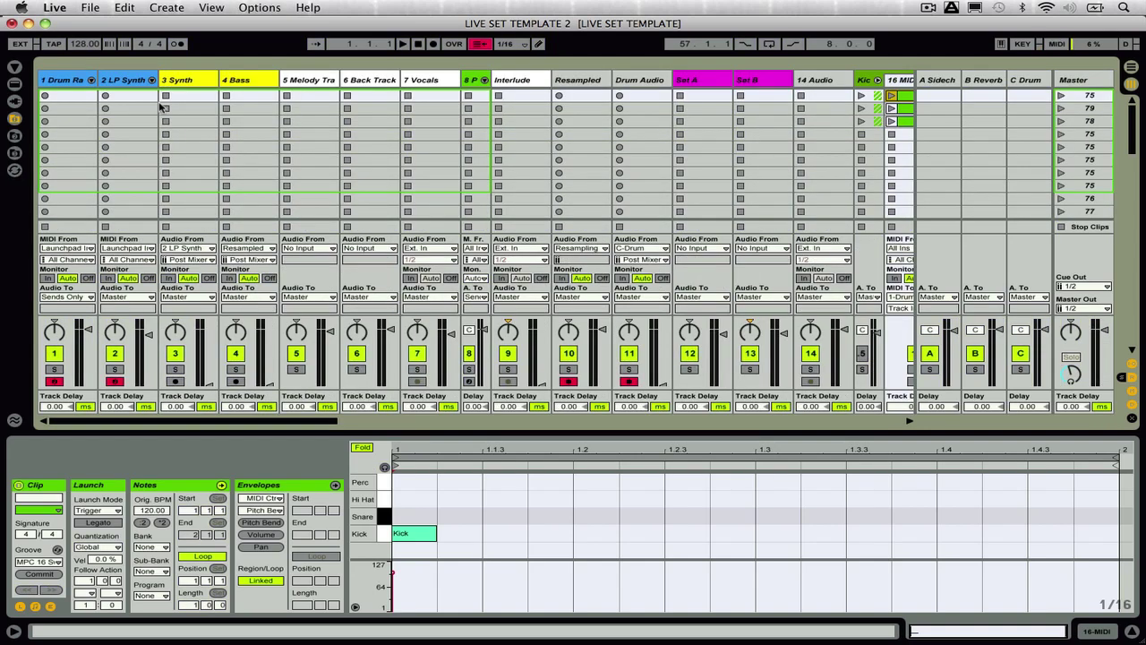
{"action": "scroll", "coordinate": [259, 121], "scroll_direction": "right", "scroll_amount": 10}
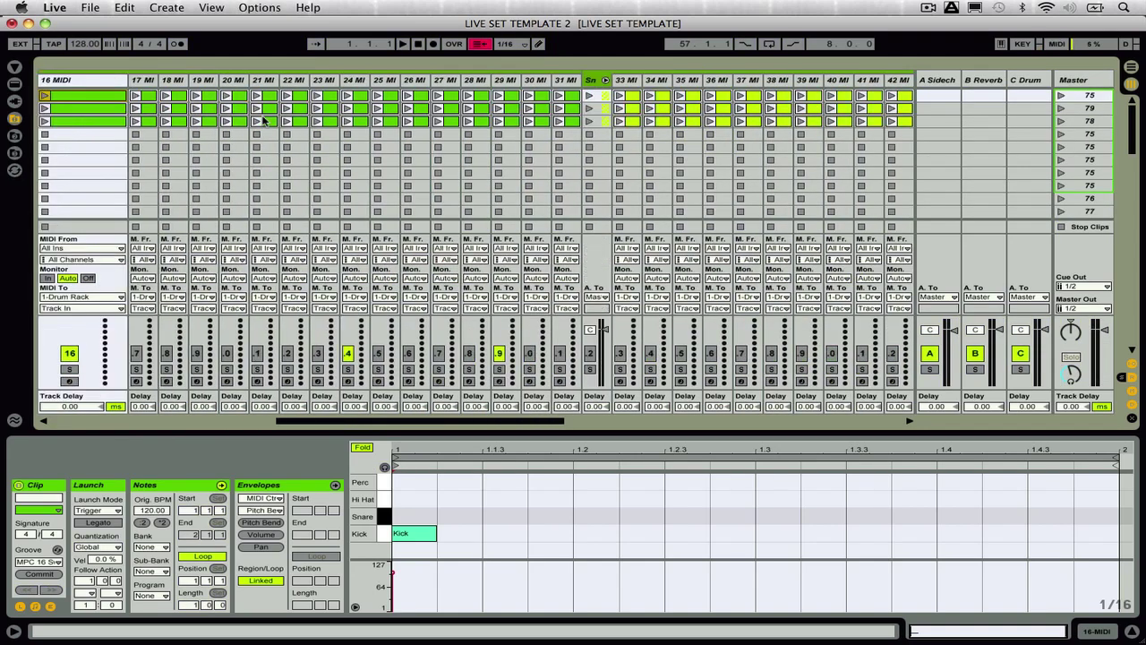
{"action": "scroll", "coordinate": [262, 121], "scroll_direction": "right", "scroll_amount": 3}
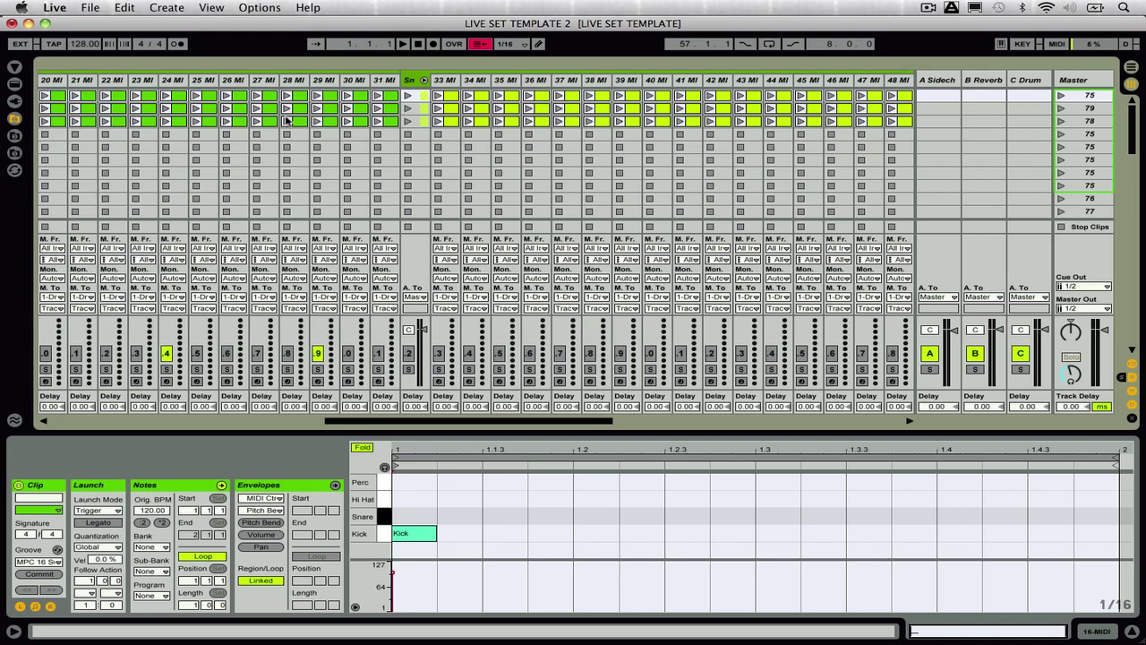
{"action": "key", "text": "super+m"}
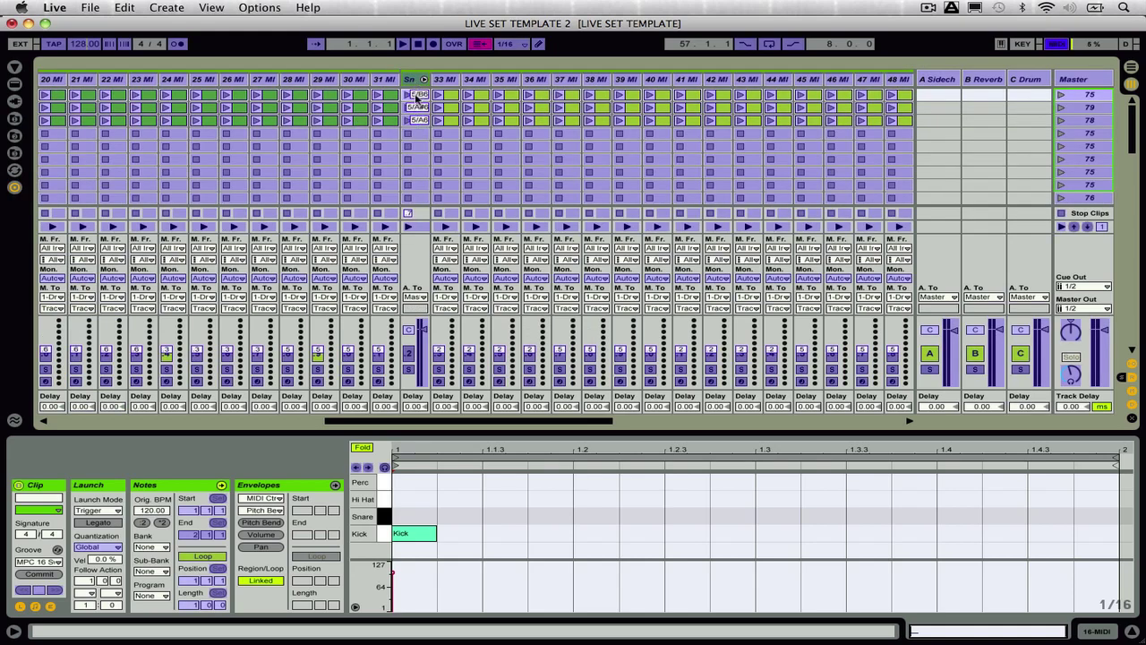
{"action": "scroll", "coordinate": [417, 98], "scroll_direction": "left", "scroll_amount": 5}
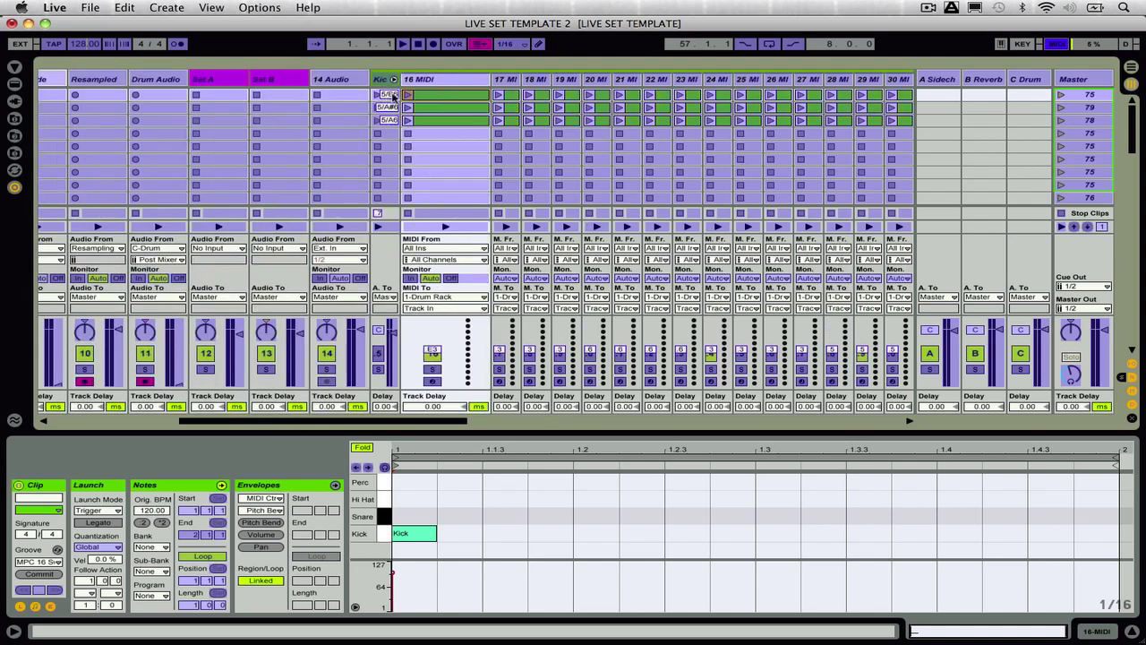
{"action": "key", "text": "super+m"}
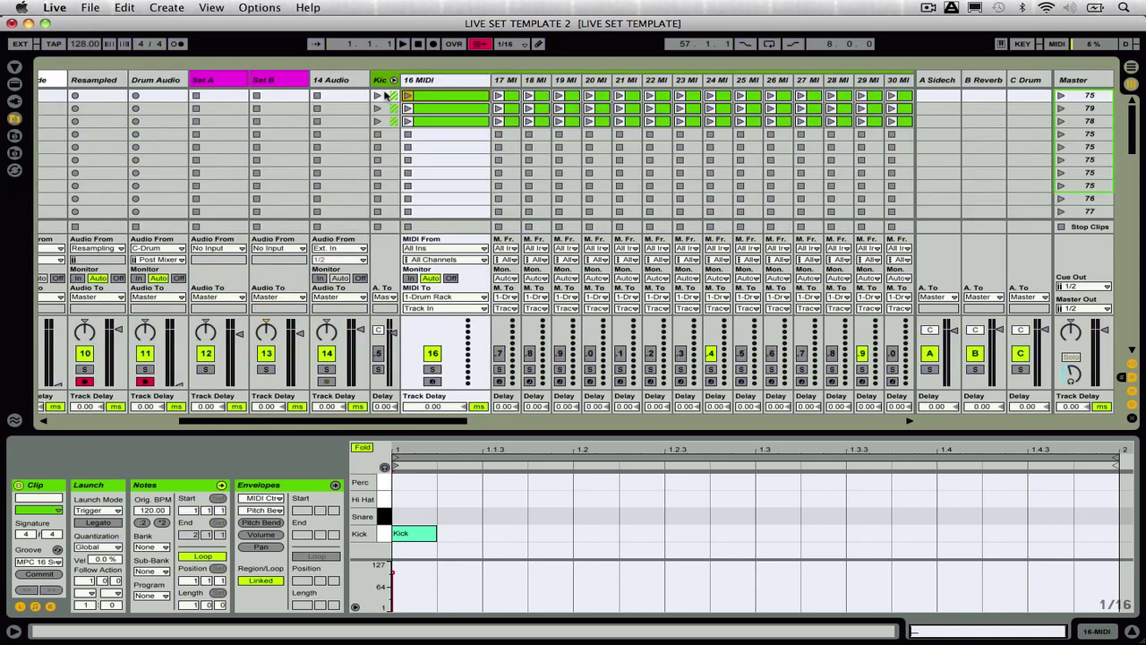
Step: Look over the kick and snare groups, then select the 1 Drum Rack track and show its device chain
{"action": "scroll", "coordinate": [394, 102], "scroll_direction": "left", "scroll_amount": 5}
{"action": "scroll", "coordinate": [400, 106], "scroll_direction": "right", "scroll_amount": 8}
{"action": "scroll", "coordinate": [400, 106], "scroll_direction": "left", "scroll_amount": 3}
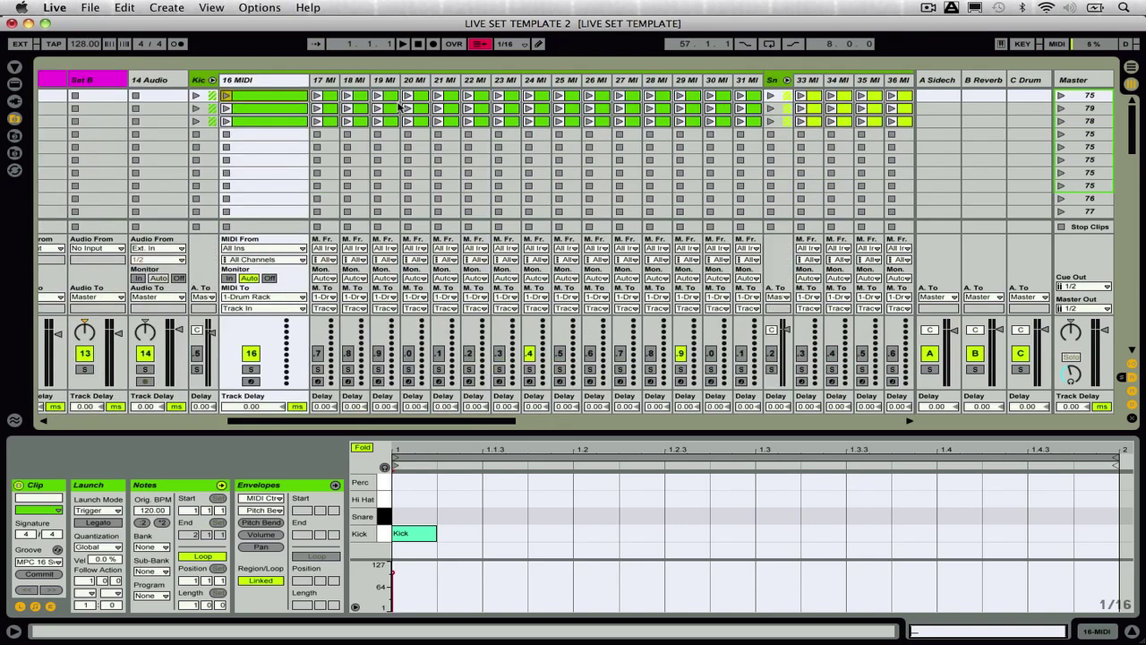
{"action": "scroll", "coordinate": [400, 105], "scroll_direction": "right", "scroll_amount": 4}
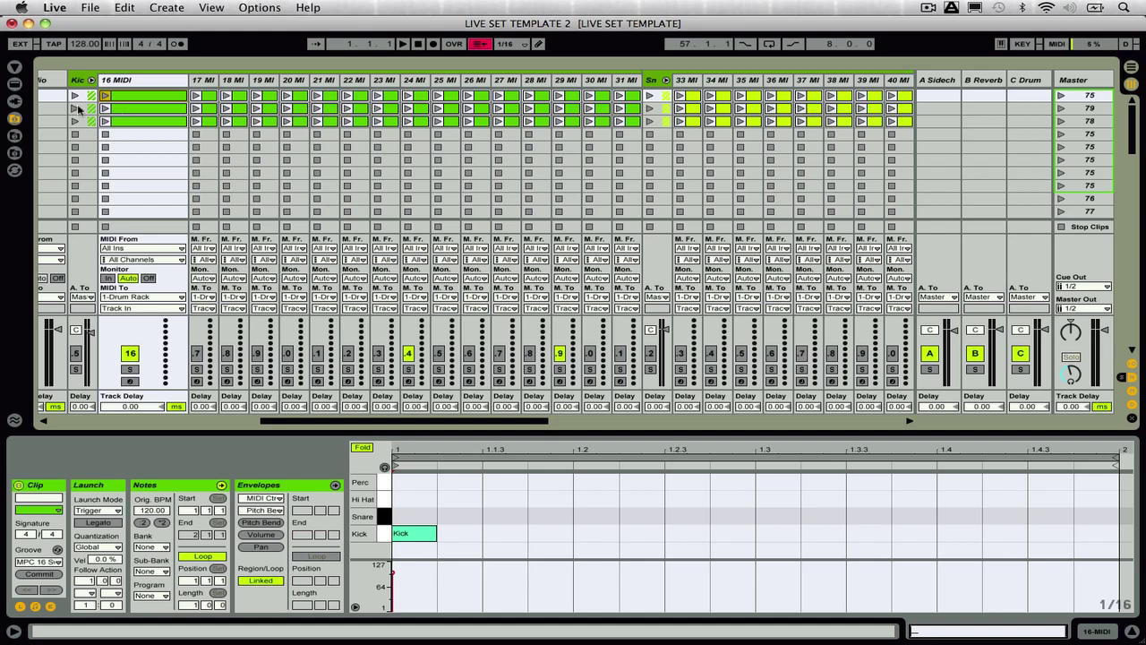
{"action": "scroll", "coordinate": [78, 108], "scroll_direction": "left", "scroll_amount": 10}
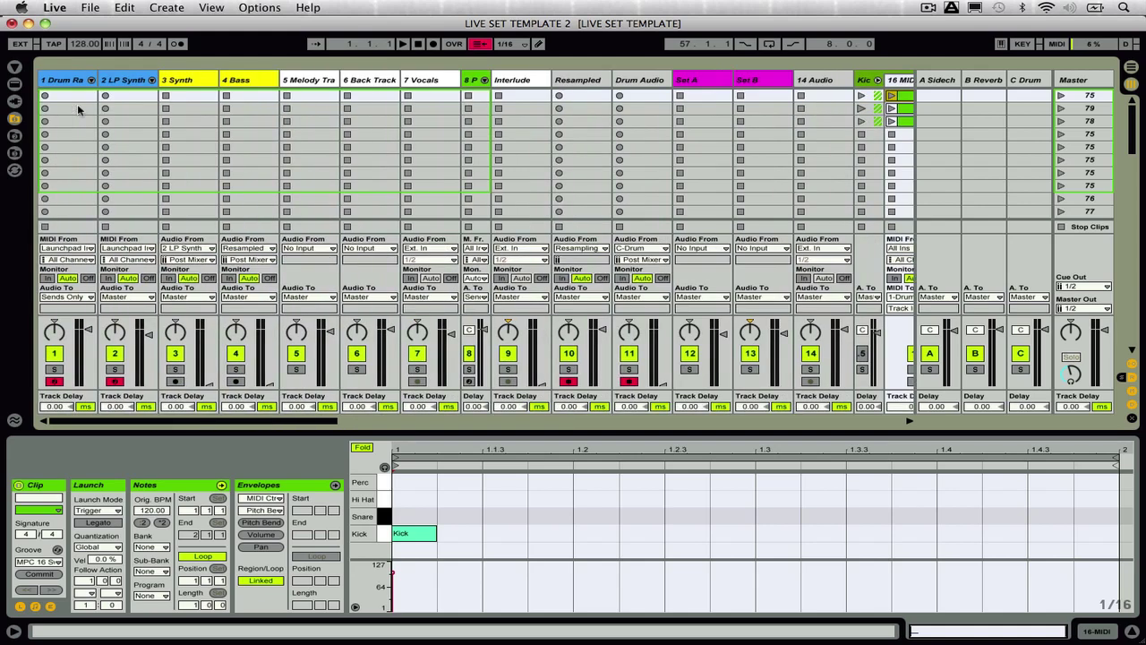
{"action": "left_click", "coordinate": [84, 251]}
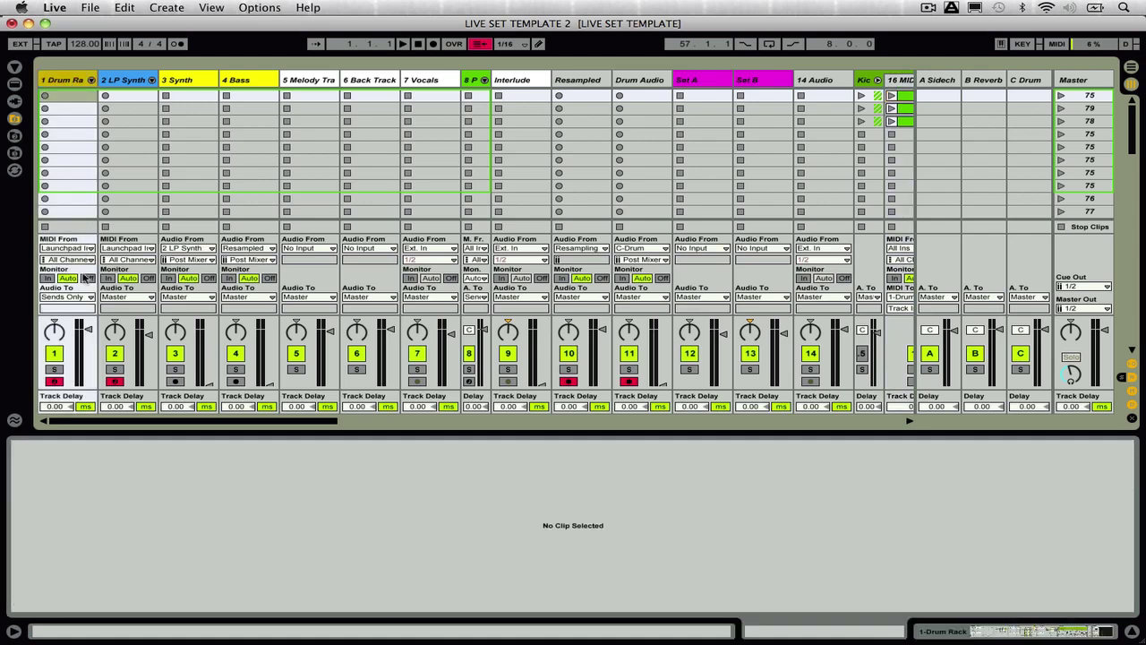
{"action": "key", "text": "shift+Tab"}
Step: Launch the top row of kick clips from the kick group and follow their playback across the group's tracks
{"action": "scroll", "coordinate": [446, 276], "scroll_direction": "right", "scroll_amount": 10}
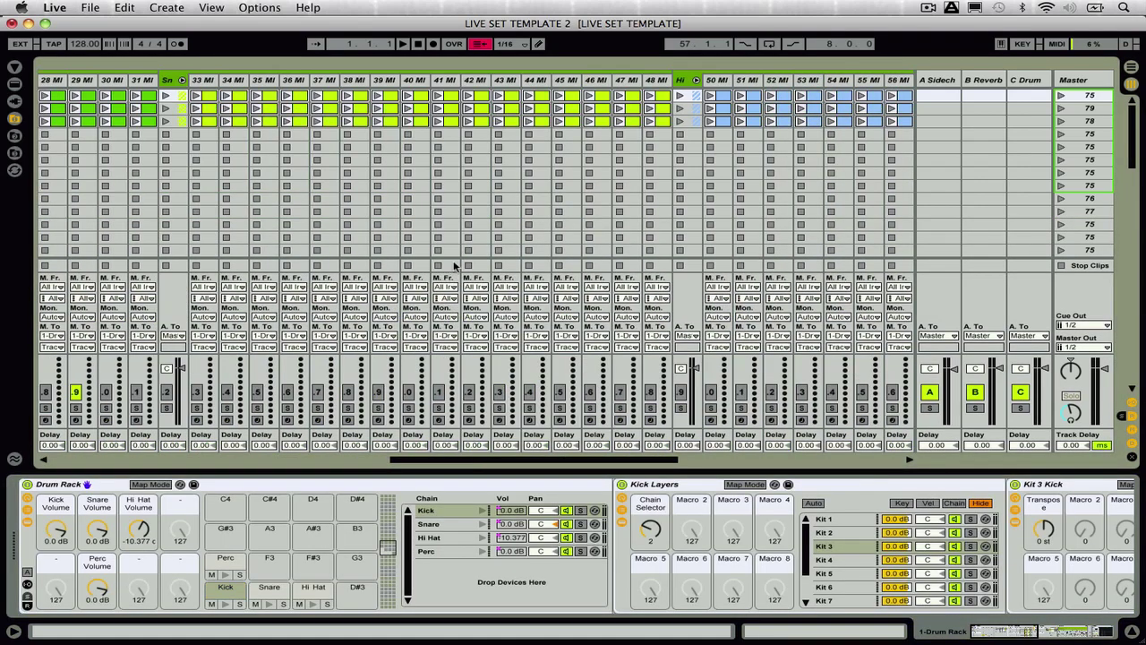
{"action": "scroll", "coordinate": [440, 174], "scroll_direction": "left", "scroll_amount": 10}
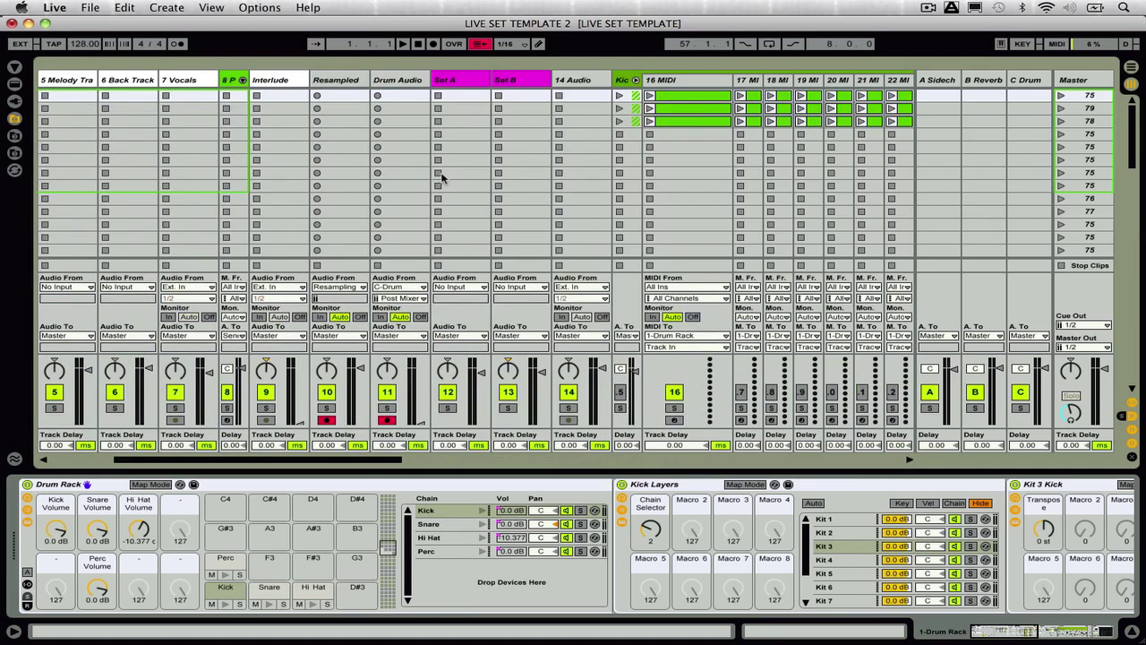
{"action": "left_click", "coordinate": [619, 96]}
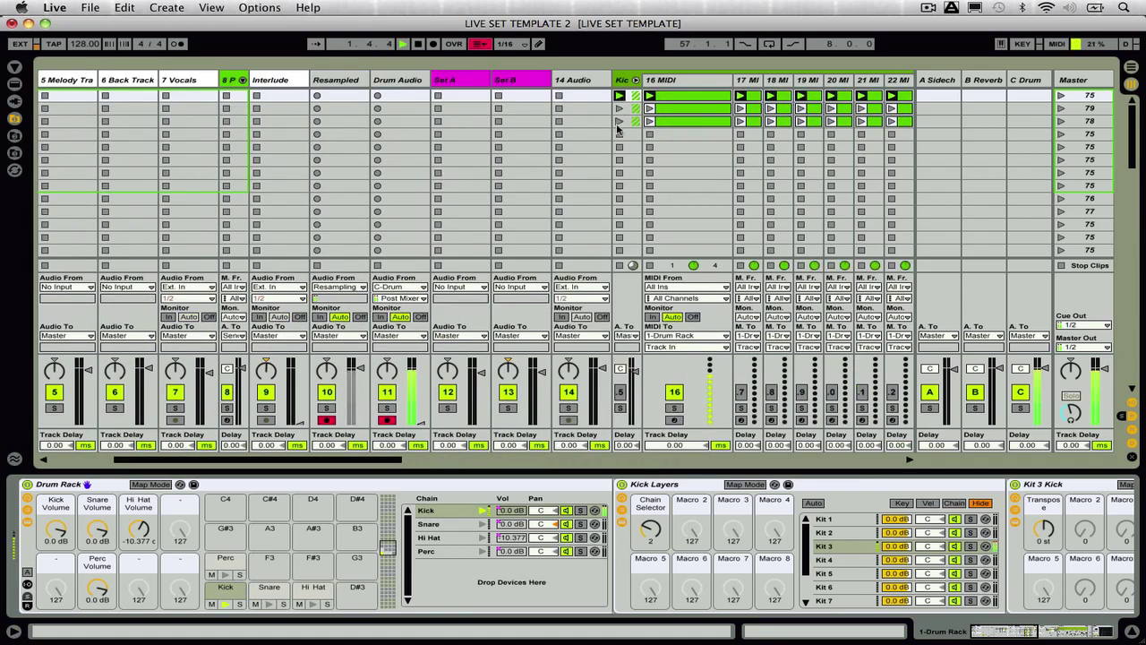
{"action": "scroll", "coordinate": [618, 116], "scroll_direction": "right", "scroll_amount": 5}
{"action": "scroll", "coordinate": [618, 130], "scroll_direction": "right", "scroll_amount": 4}
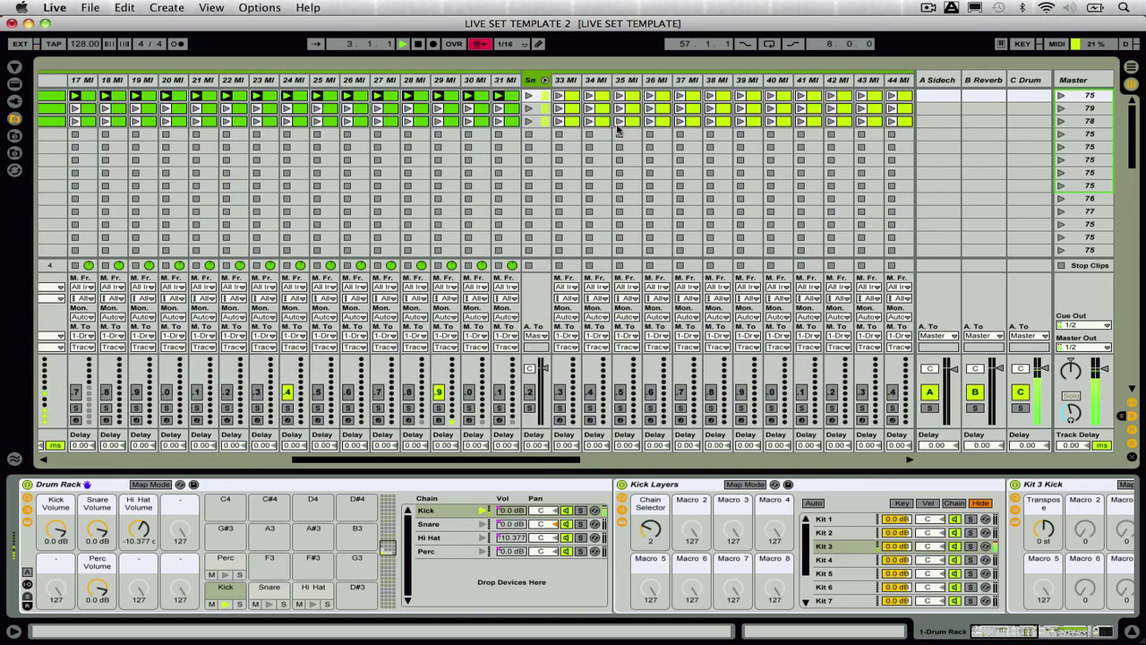
{"action": "scroll", "coordinate": [183, 212], "scroll_direction": "left", "scroll_amount": 3}
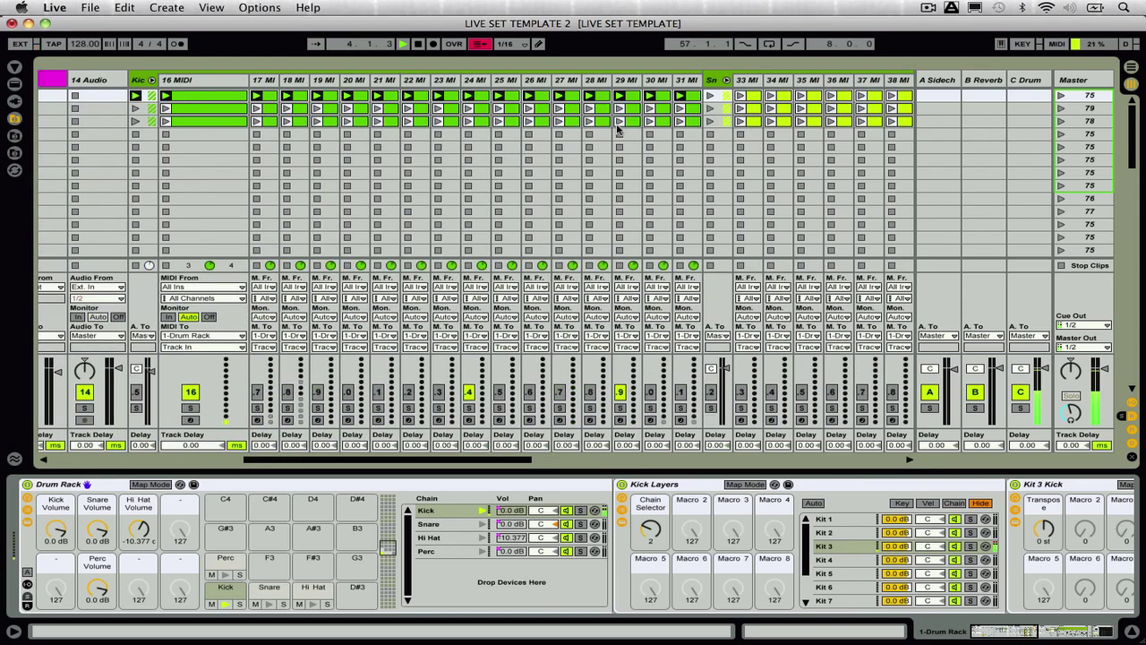
Step: Play the top row of the snare, hi-hat and percussion groups with the kicks, and stop playback, returning to the start
{"action": "left_click", "coordinate": [135, 265]}
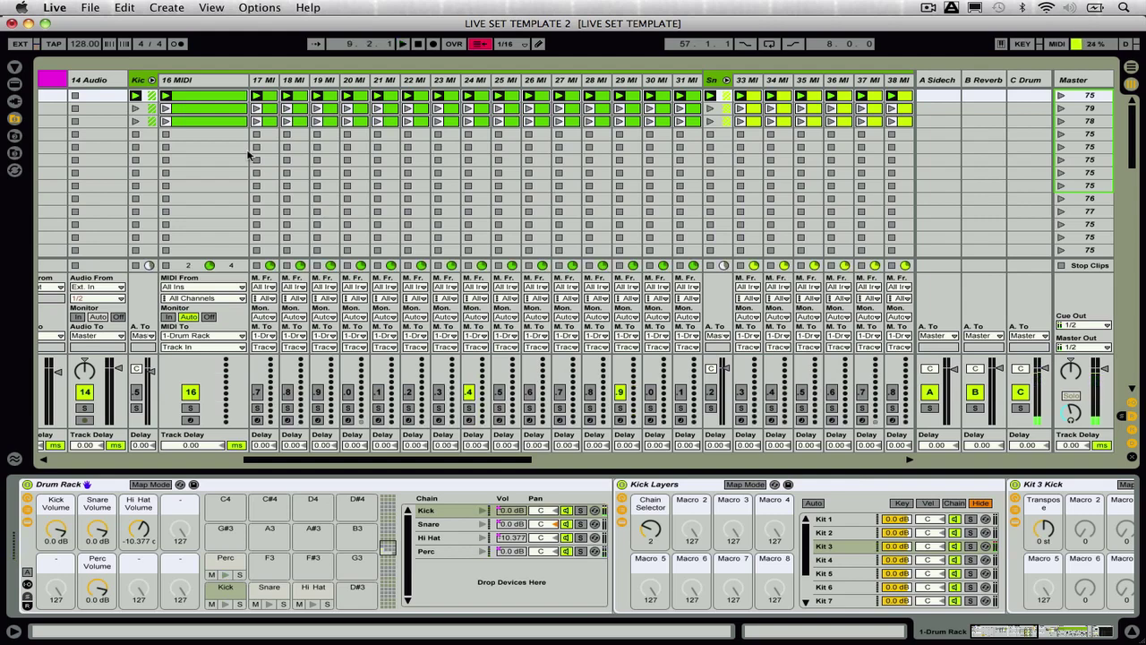
{"action": "scroll", "coordinate": [586, 117], "scroll_direction": "right", "scroll_amount": 10}
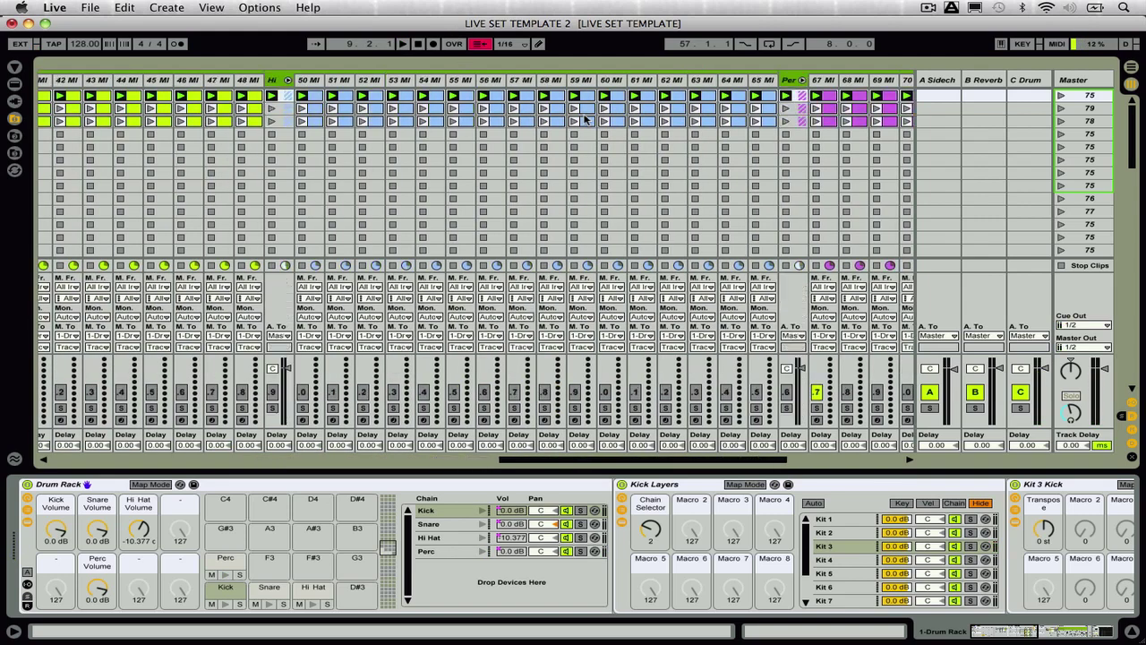
{"action": "key", "text": "space"}
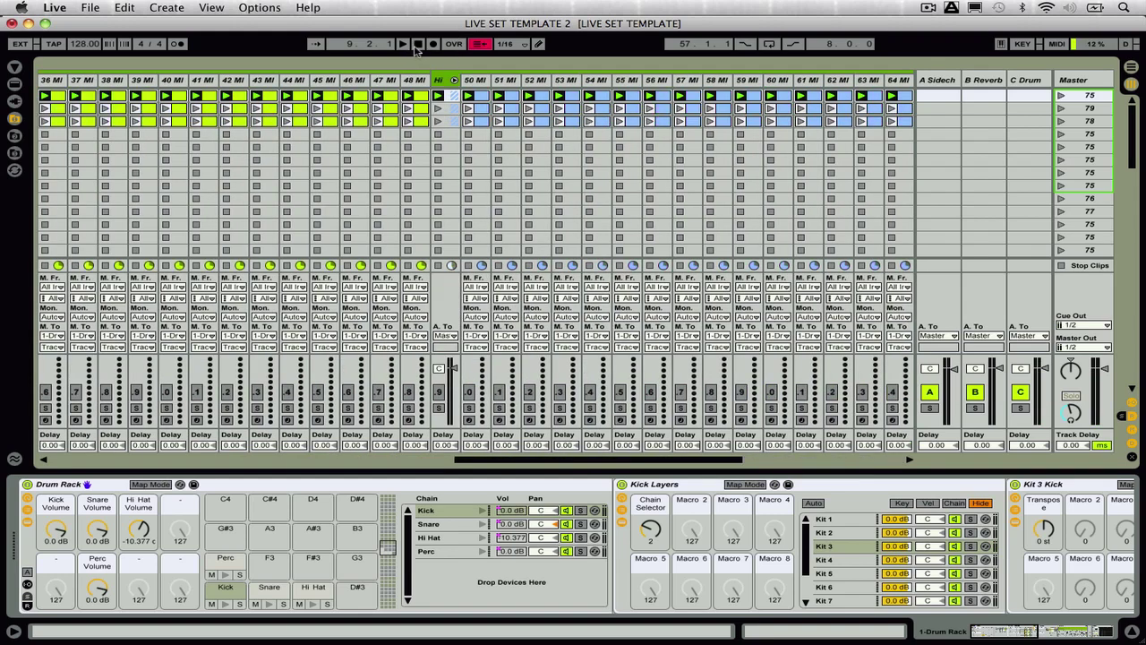
{"action": "scroll", "coordinate": [493, 125], "scroll_direction": "left", "scroll_amount": 3}
{"action": "scroll", "coordinate": [410, 132], "scroll_direction": "left", "scroll_amount": 6}
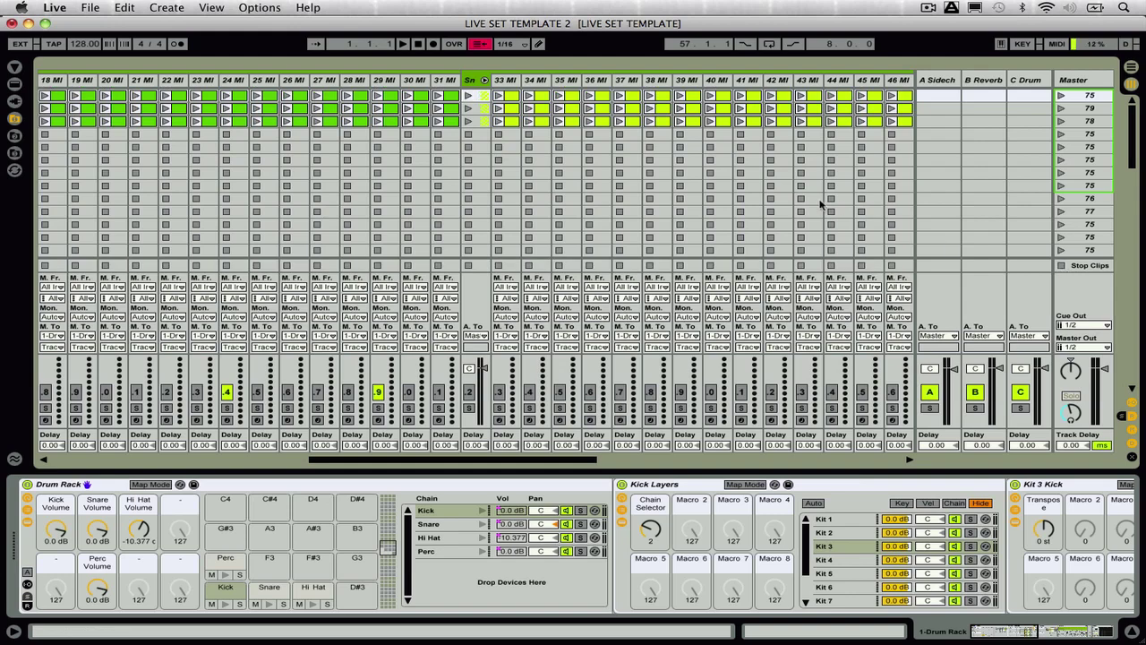
Step: Select the 1 Drum Rack track and check its MIDI From input source
{"action": "scroll", "coordinate": [821, 205], "scroll_direction": "left", "scroll_amount": 8}
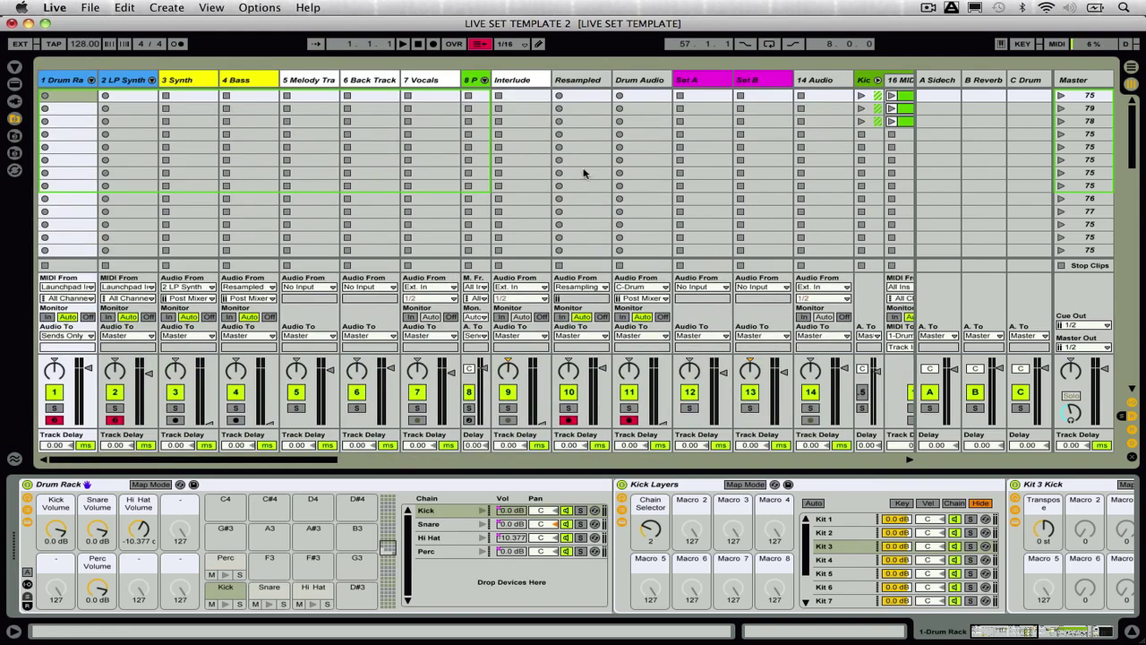
{"action": "left_click", "coordinate": [77, 81]}
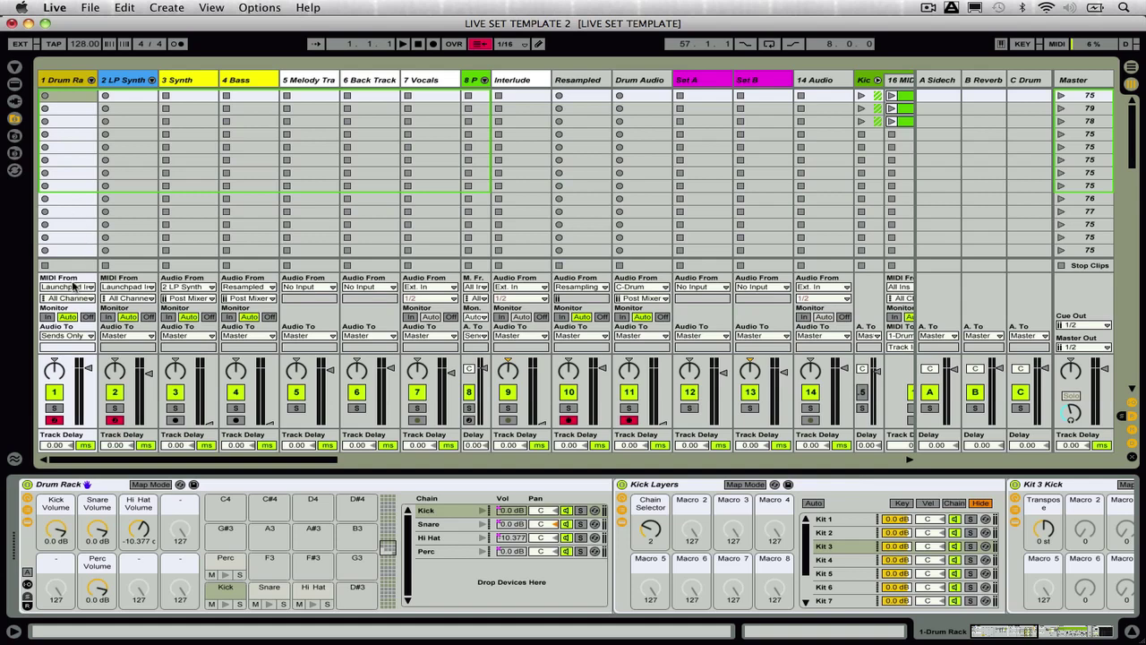
{"action": "left_click", "coordinate": [76, 287]}
{"action": "left_click", "coordinate": [79, 289]}
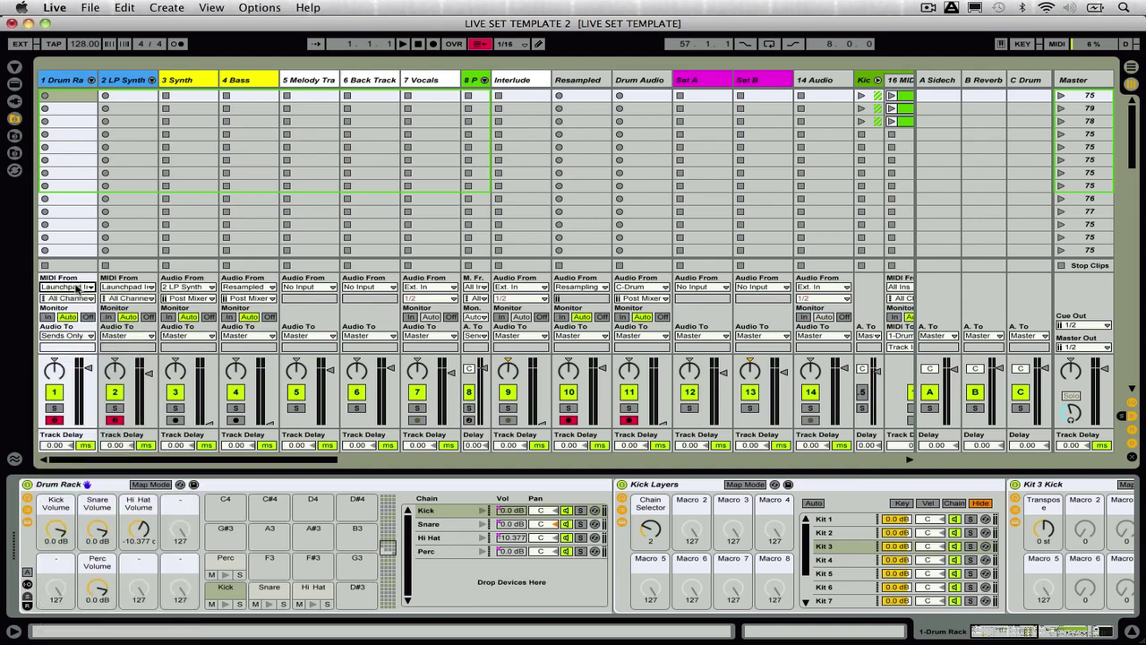